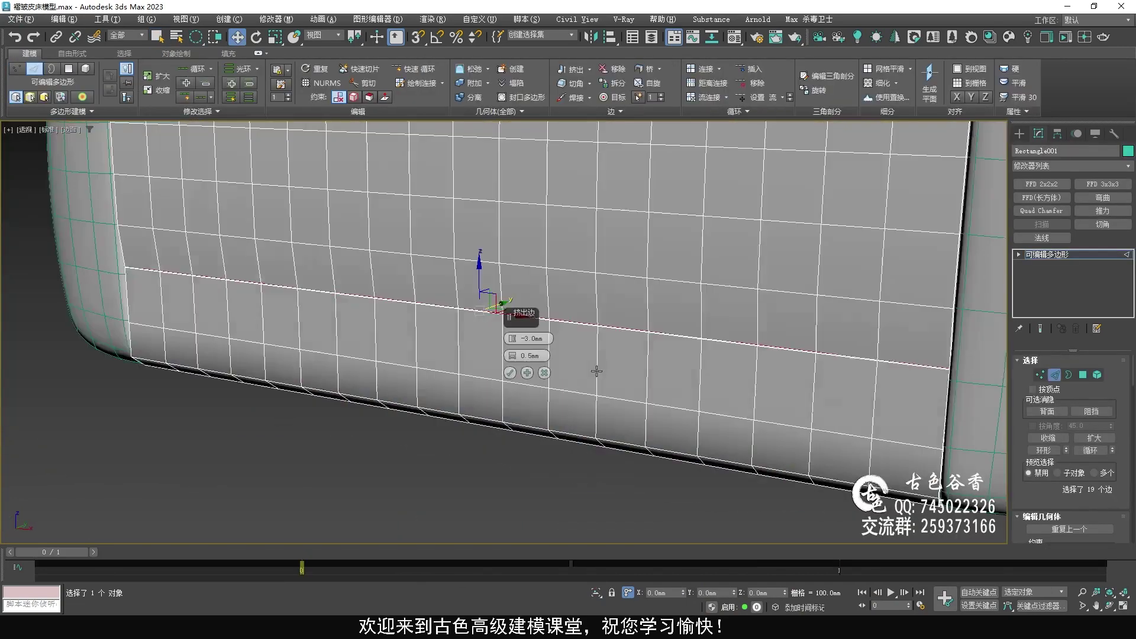
- Orbit the view to see the right end of the sheet mesh
{"action": "middle_click_drag", "start_coordinate": [596, 371], "coordinate": [530, 339], "text": "alt"}
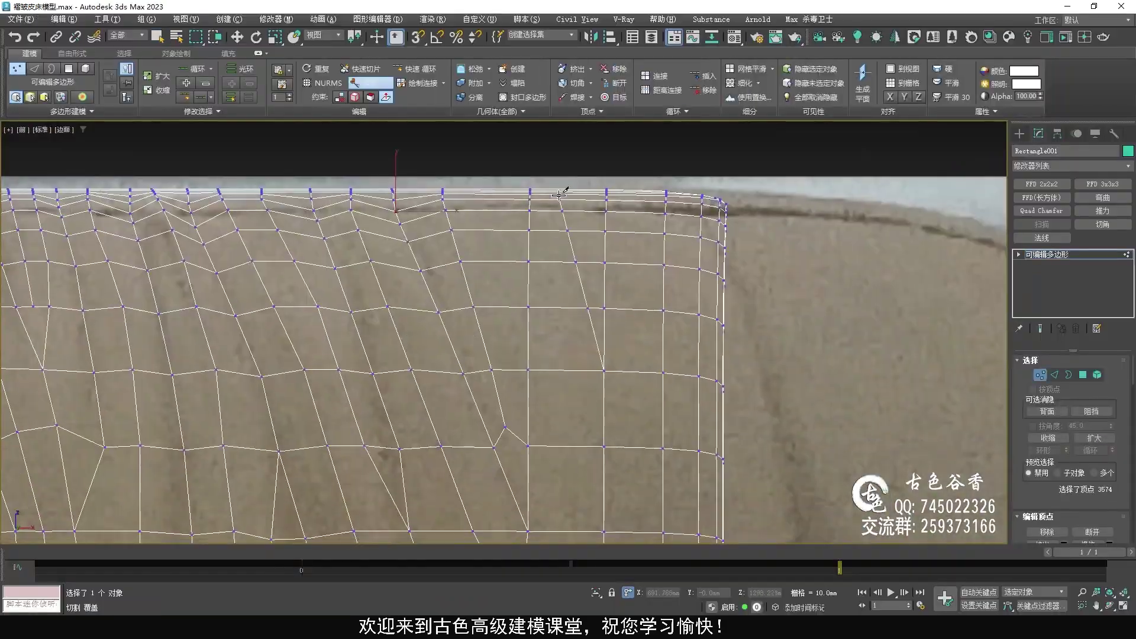
- Zoom out to bring Rectangle001's top edge into frame
{"action": "scroll", "coordinate": [559, 194], "scroll_direction": "down", "scroll_amount": 2}
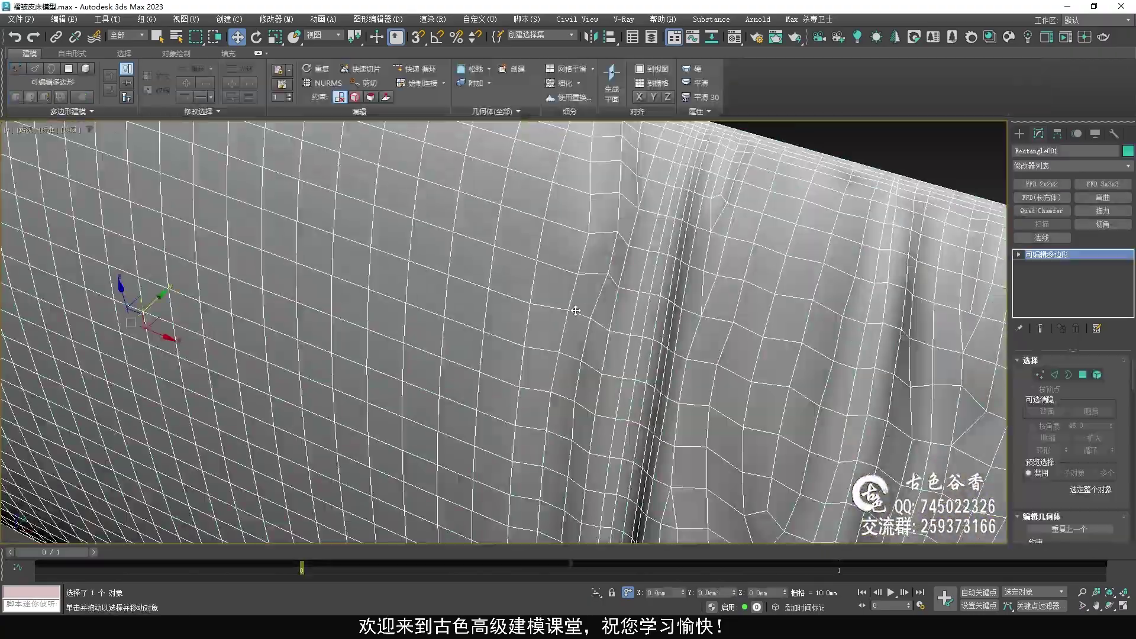
- Region-select a group of sheet vertices to shift toward the dark crease
{"action": "left_click_drag", "start_coordinate": [571, 211], "coordinate": [604, 235]}
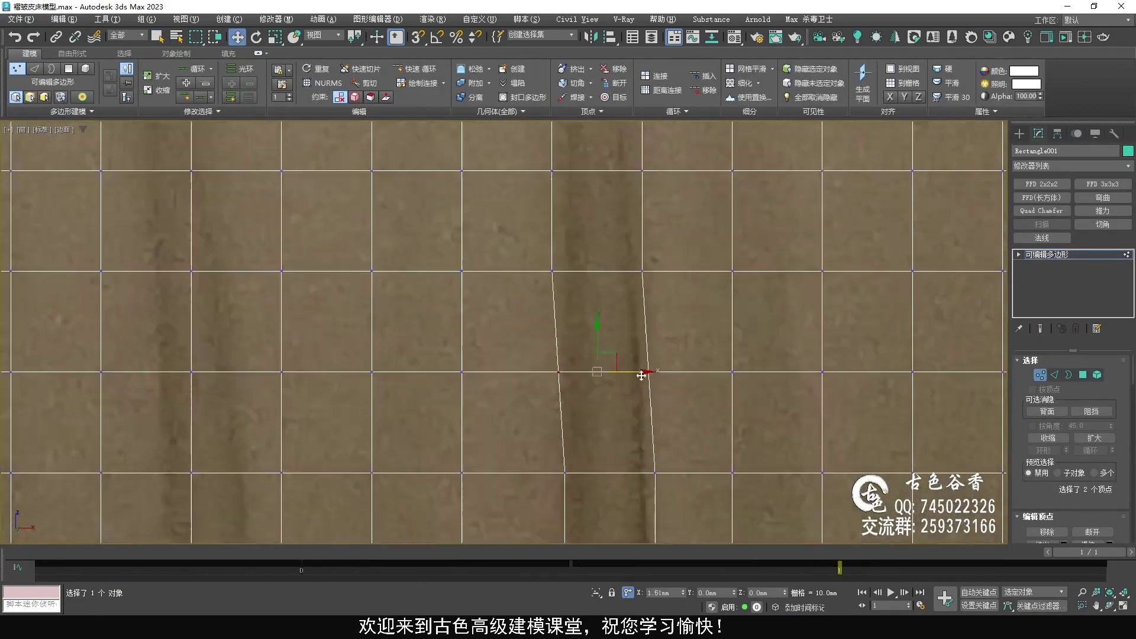
- Region-select the vertices along the sheet mesh's top edge
{"action": "middle_click_drag", "start_coordinate": [642, 375], "coordinate": [602, 301]}
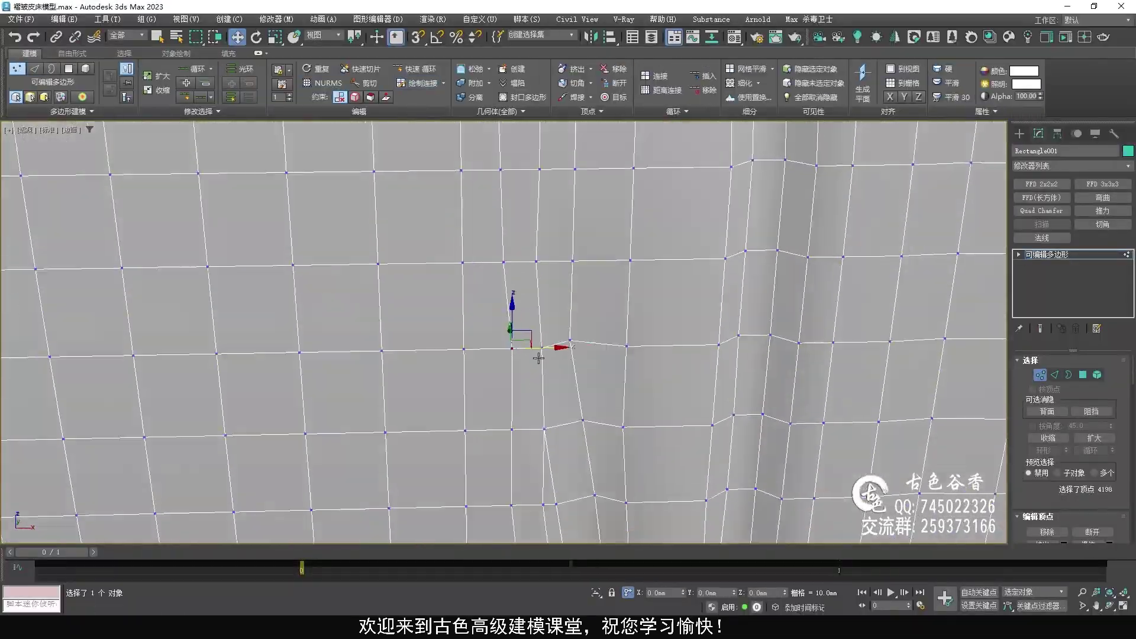
- Orbit to view the wrinkled sheet surface in perspective
{"action": "mouse_move", "coordinate": [538, 358]}
{"action": "middle_mouse_down", "text": "alt"}
{"action": "mouse_move", "coordinate": [616, 350]}
{"action": "mouse_move", "coordinate": [559, 281]}
{"action": "mouse_move", "coordinate": [533, 196]}
{"action": "mouse_move", "coordinate": [541, 341]}
{"action": "middle_mouse_up", "text": "alt"}
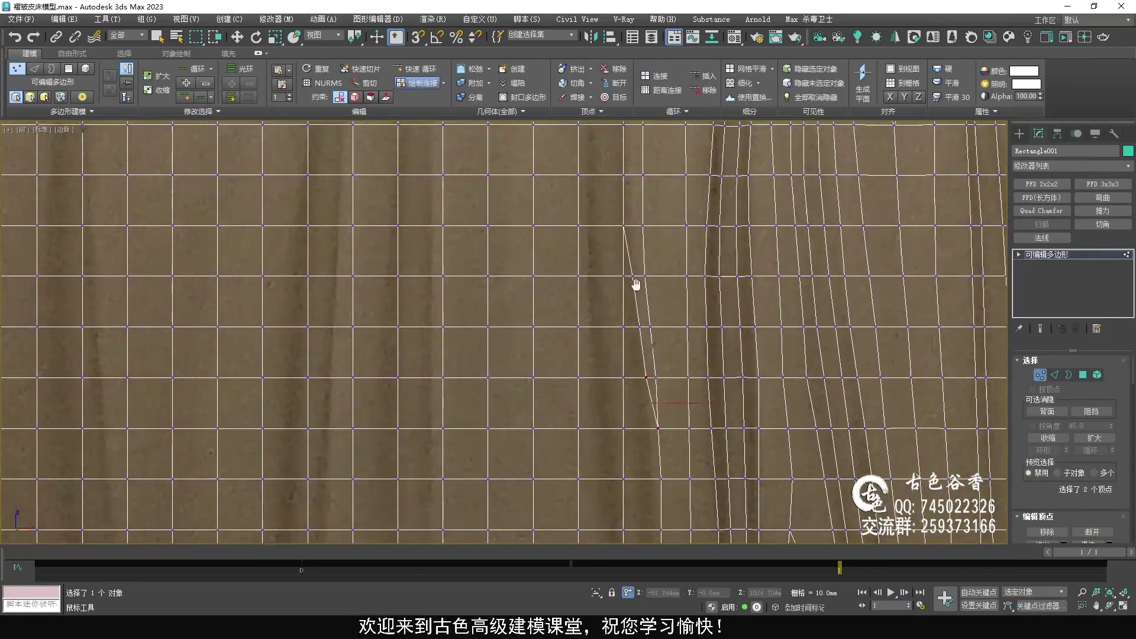
- Finish the vertical cut beside the fold by placing its last point
{"action": "scroll", "coordinate": [634, 292], "scroll_direction": "up", "scroll_amount": 5}
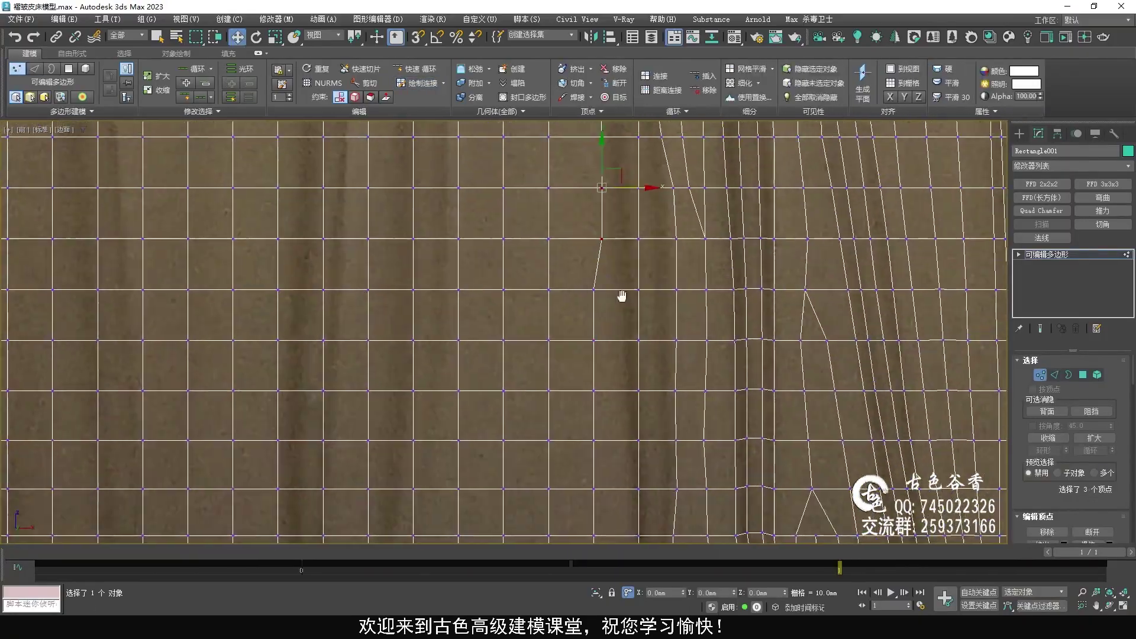
{"action": "scroll", "coordinate": [501, 475], "scroll_direction": "down", "scroll_amount": 2}
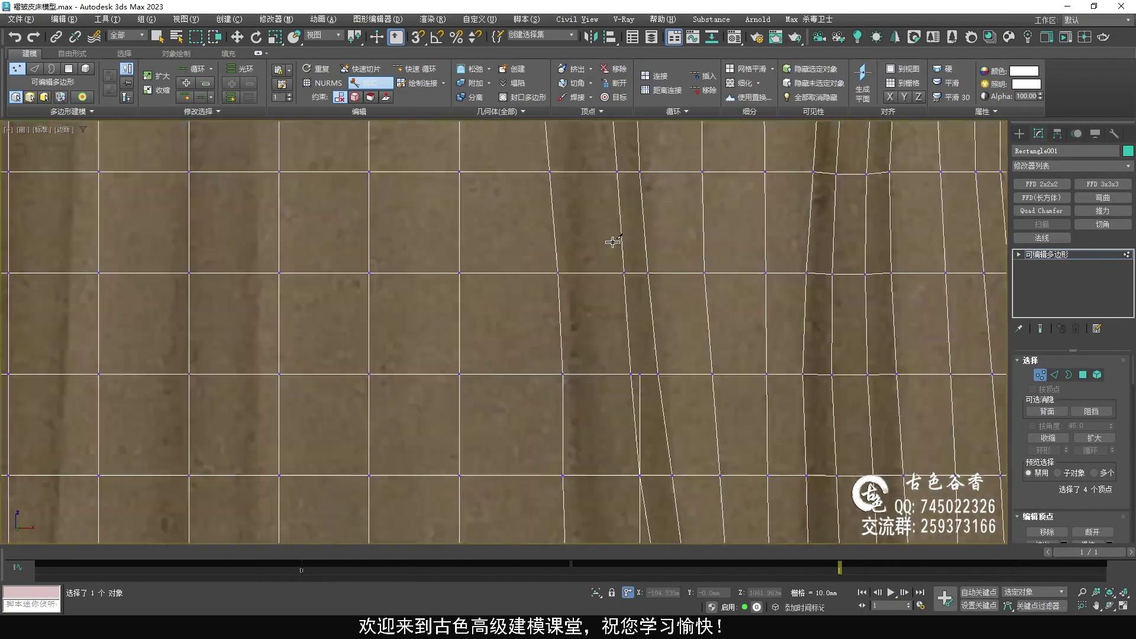
{"action": "left_click", "coordinate": [572, 283]}
{"action": "right_click", "coordinate": [580, 249]}
{"action": "scroll", "coordinate": [589, 198], "scroll_direction": "down", "scroll_amount": 3}
{"action": "scroll", "coordinate": [696, 408], "scroll_direction": "up", "scroll_amount": 4}
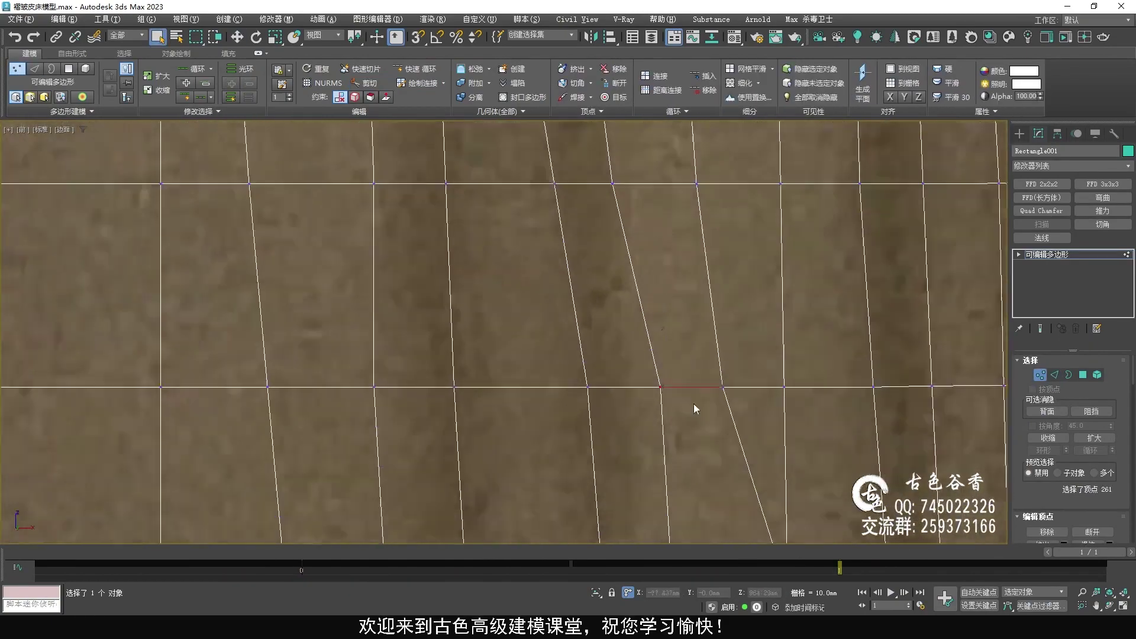
- Ready the new vertex for moving and orbit to inspect the fold
{"action": "key", "text": "w"}
{"action": "scroll", "coordinate": [694, 351], "scroll_direction": "up", "scroll_amount": 5}
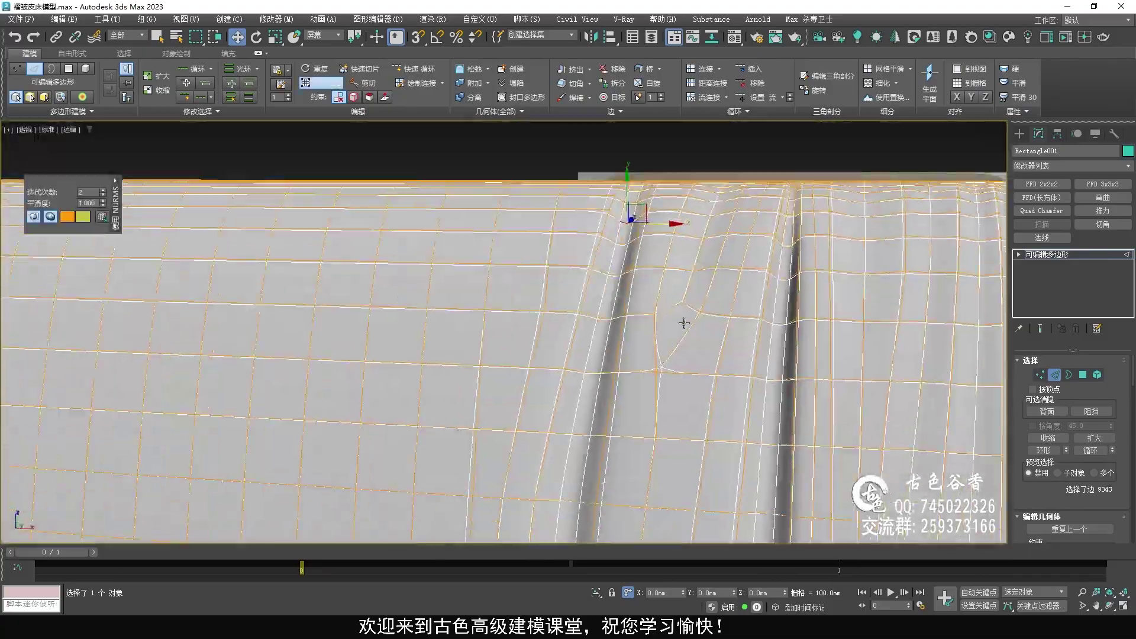
{"action": "scroll", "coordinate": [684, 322], "scroll_direction": "down", "scroll_amount": 5}
{"action": "middle_click_drag", "start_coordinate": [609, 322], "coordinate": [685, 401], "text": "alt"}
{"action": "scroll", "coordinate": [651, 367], "scroll_direction": "up", "scroll_amount": 5}
- Select the edge loop running along the fold to check it
{"action": "key", "text": "q"}
{"action": "double_click", "coordinate": [557, 365]}
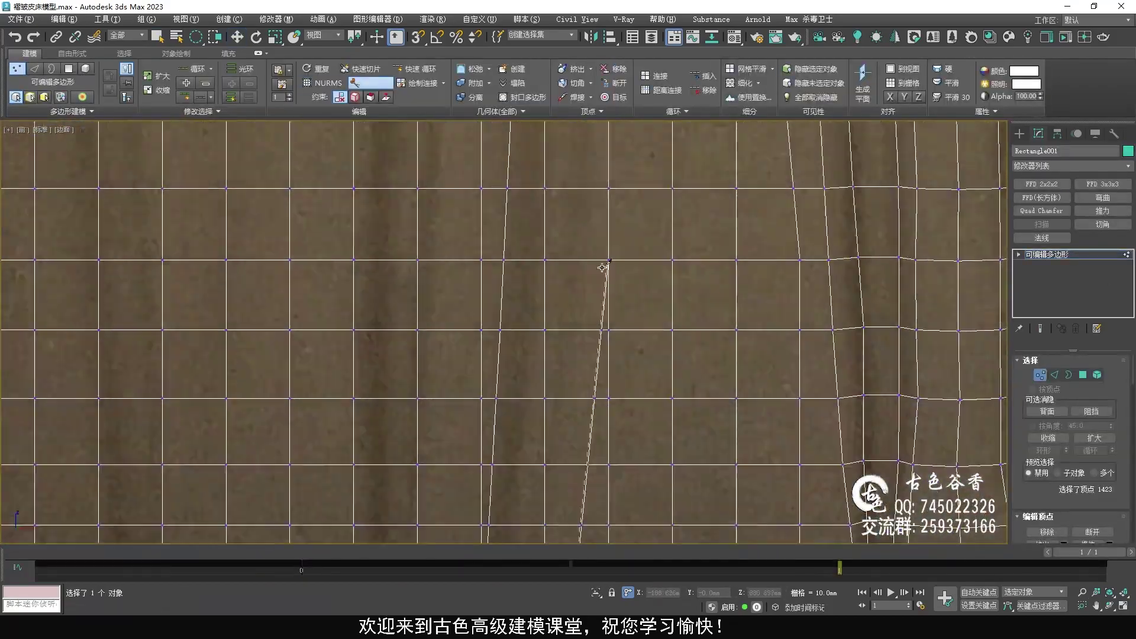
{"action": "middle_click_drag", "start_coordinate": [563, 415], "coordinate": [651, 275]}
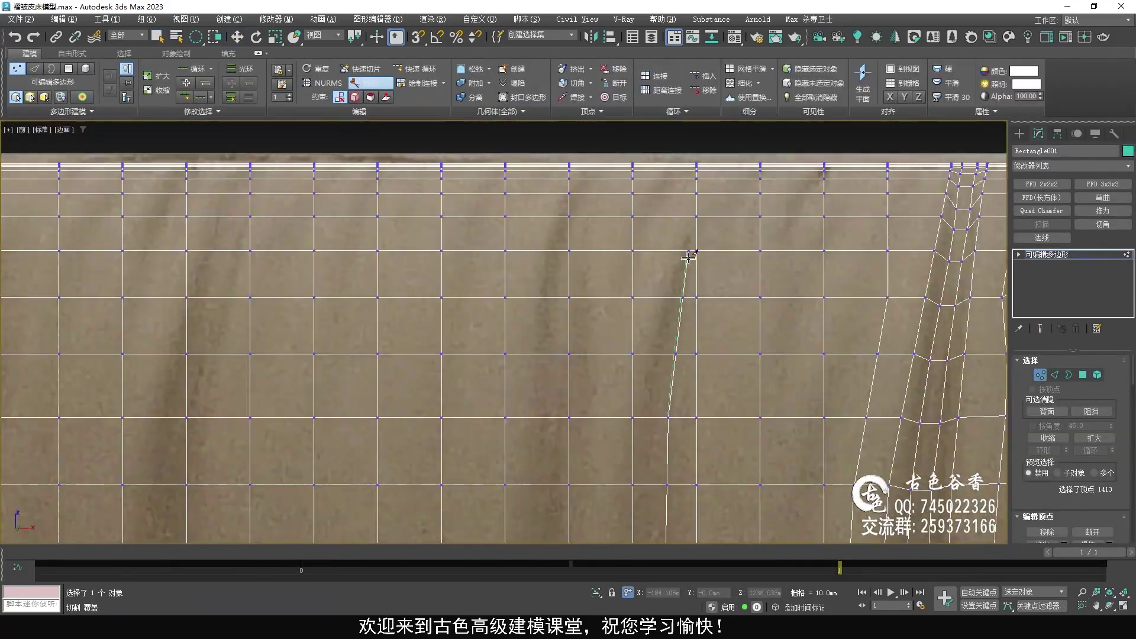
{"action": "scroll", "coordinate": [688, 258], "scroll_direction": "down", "scroll_amount": 3}
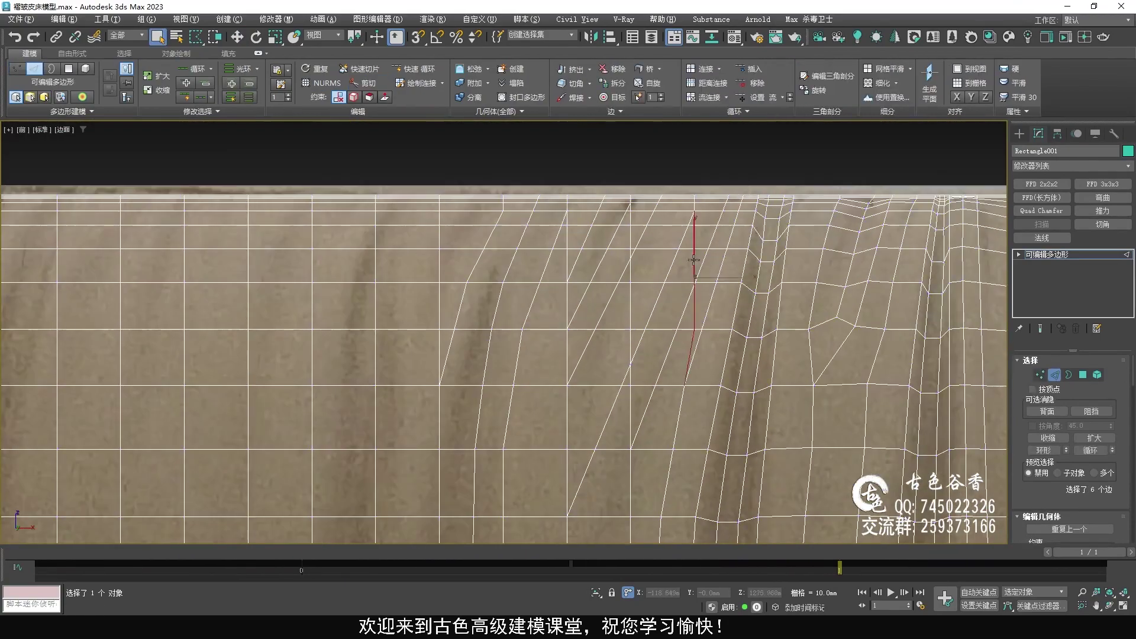
- Select a vertex and begin cutting another vertical edge in the next area
{"action": "key", "text": "1"}
{"action": "scroll", "coordinate": [669, 252], "scroll_direction": "up", "scroll_amount": 2}
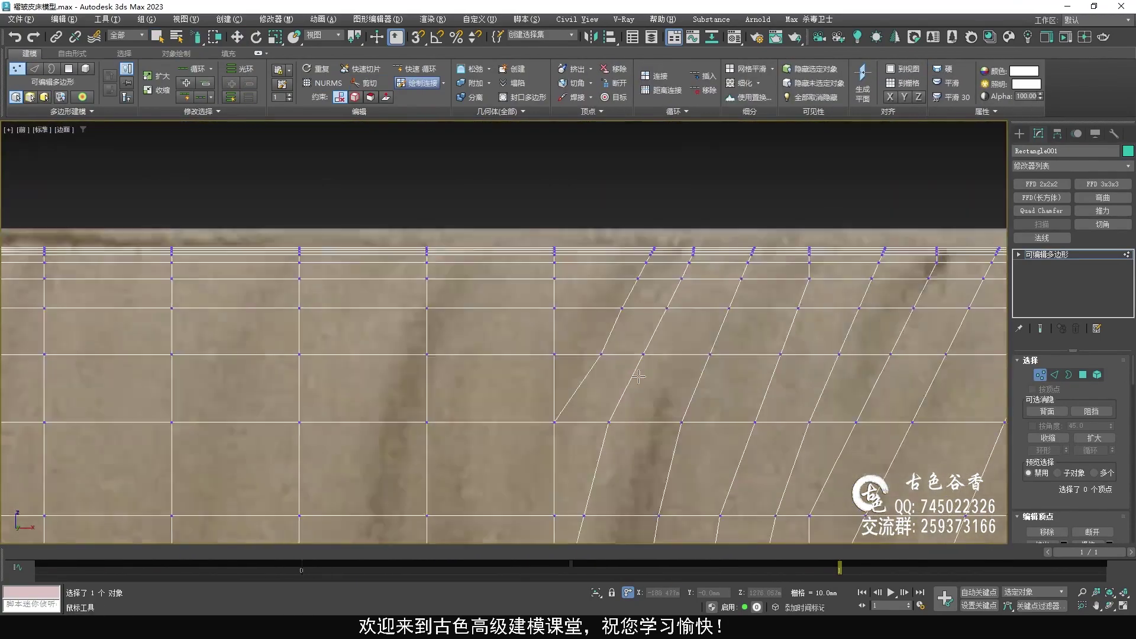
{"action": "scroll", "coordinate": [639, 376], "scroll_direction": "down", "scroll_amount": 2}
{"action": "scroll", "coordinate": [654, 415], "scroll_direction": "up", "scroll_amount": 3}
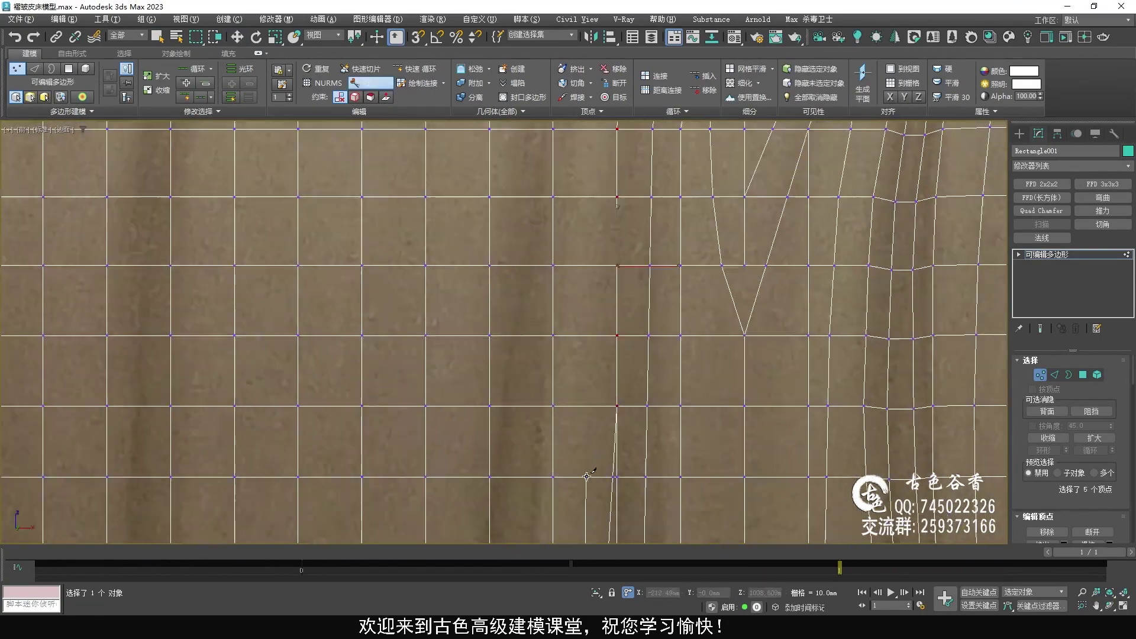
{"action": "left_click", "coordinate": [645, 293]}
{"action": "key", "text": "alt+c"}
{"action": "scroll", "coordinate": [634, 172], "scroll_direction": "up", "scroll_amount": 2}
{"action": "middle_click_drag", "start_coordinate": [633, 253], "coordinate": [717, 260]}
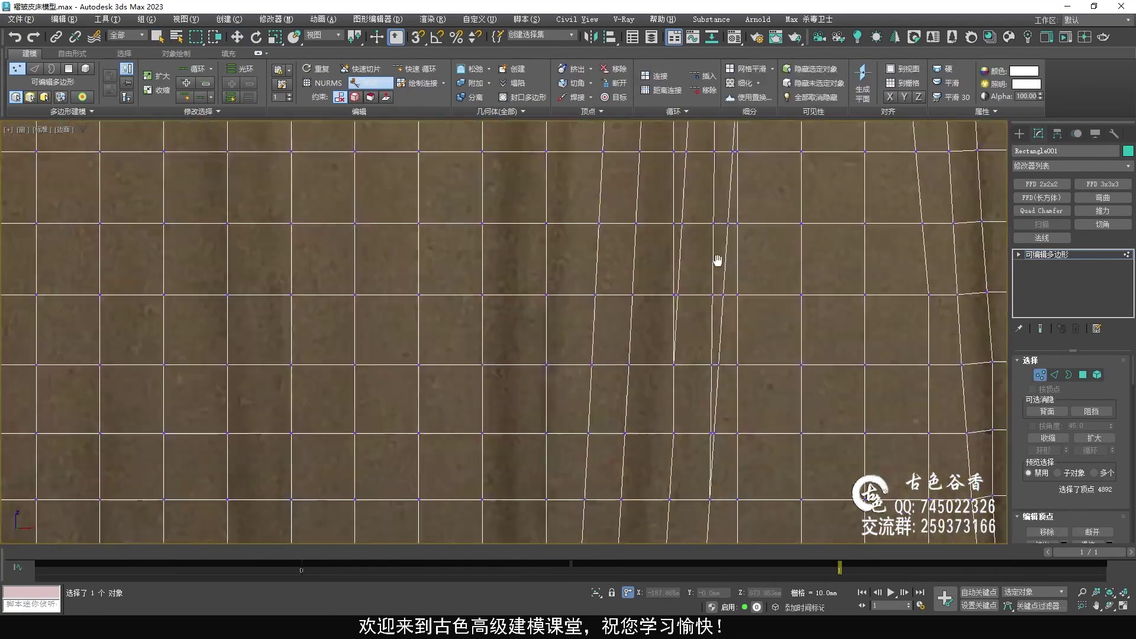
- Select the new vertical edge loop to verify it in Edge mode
{"action": "key", "text": "2"}
{"action": "scroll", "coordinate": [687, 370], "scroll_direction": "down", "scroll_amount": 2}
{"action": "double_click", "coordinate": [680, 455]}
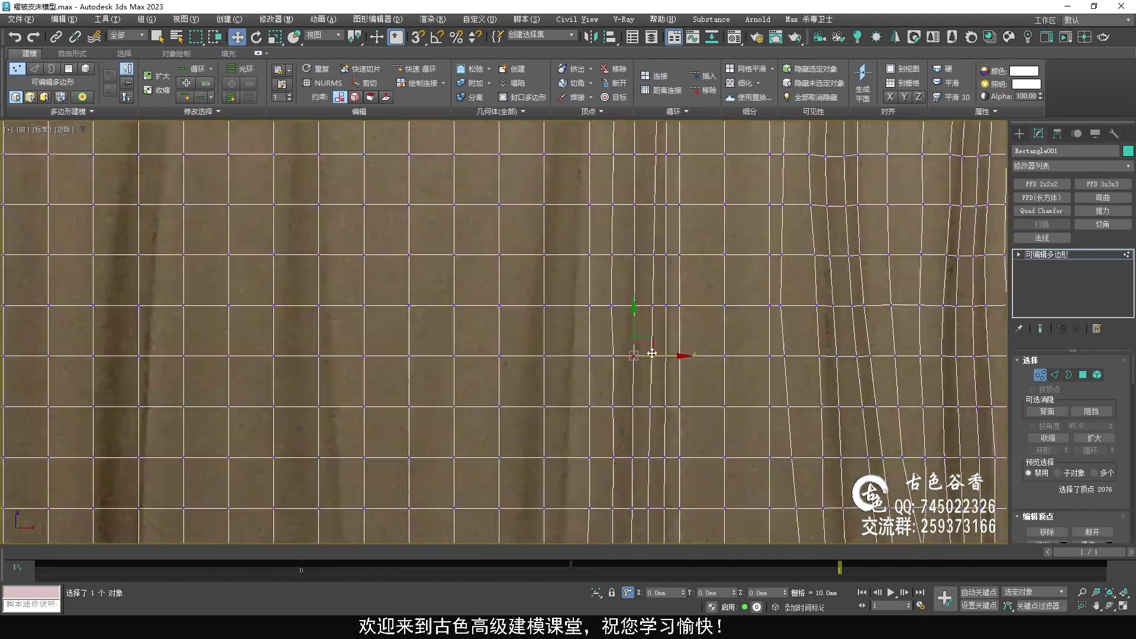
{"action": "scroll", "coordinate": [628, 296], "scroll_direction": "up", "scroll_amount": 2}
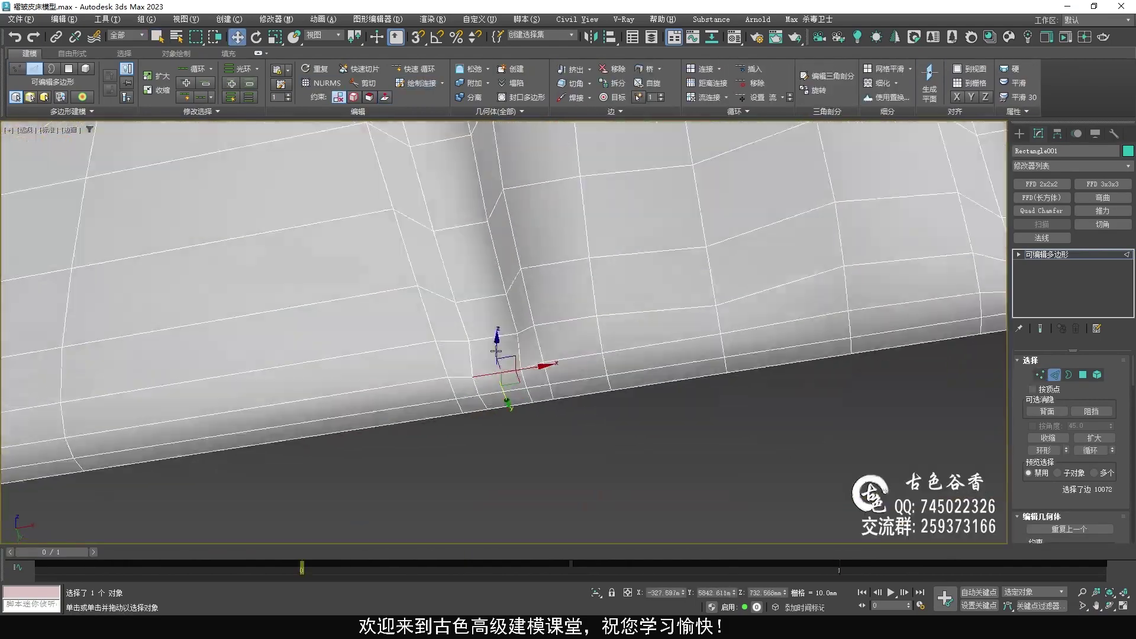
- Orbit to face the mesh directly and switch to Vertex mode
{"action": "middle_click_drag", "start_coordinate": [496, 351], "coordinate": [452, 417], "text": "alt"}
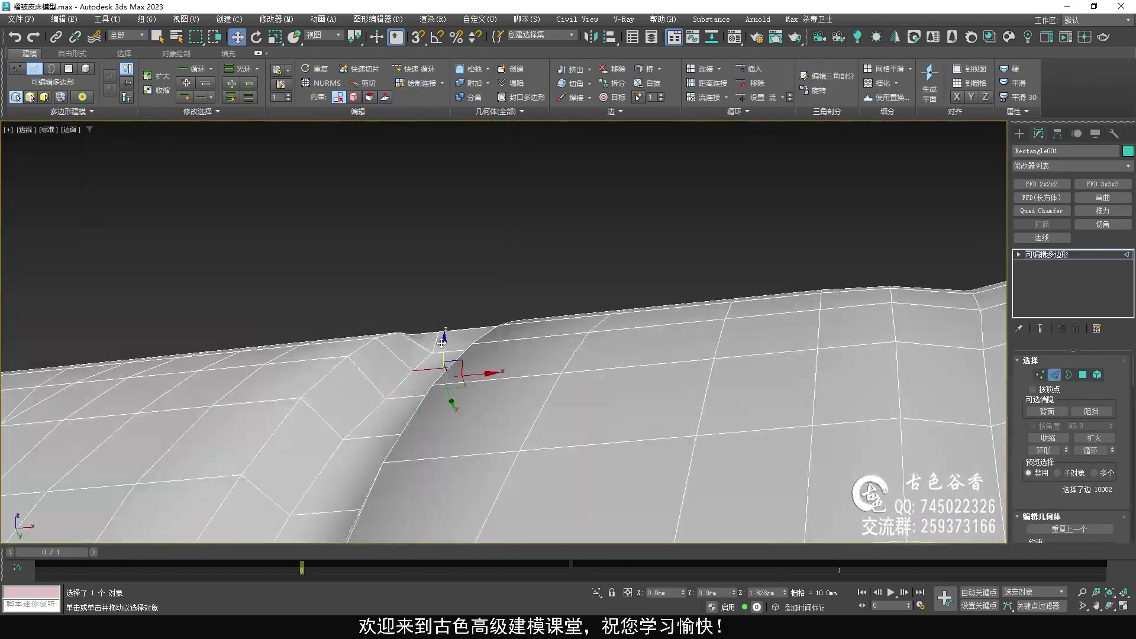
{"action": "middle_click_drag", "start_coordinate": [442, 342], "coordinate": [602, 269], "text": "alt"}
{"action": "key", "text": "1"}
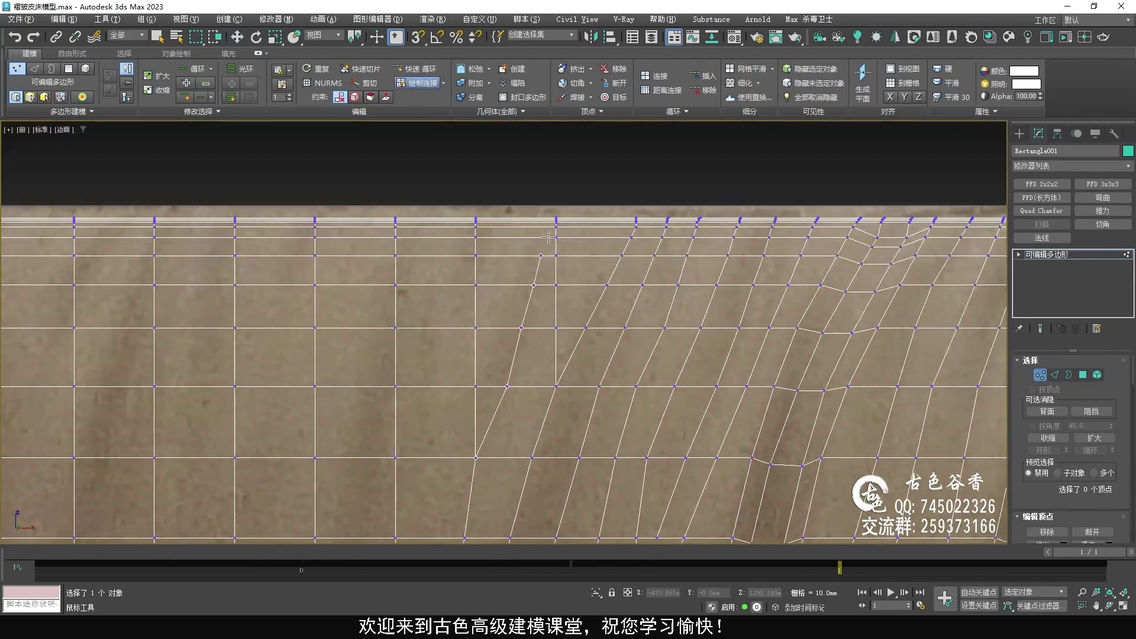
- Pan across the sheet mesh to the wrinkles being traced
{"action": "middle_click_drag", "start_coordinate": [550, 238], "coordinate": [464, 209]}
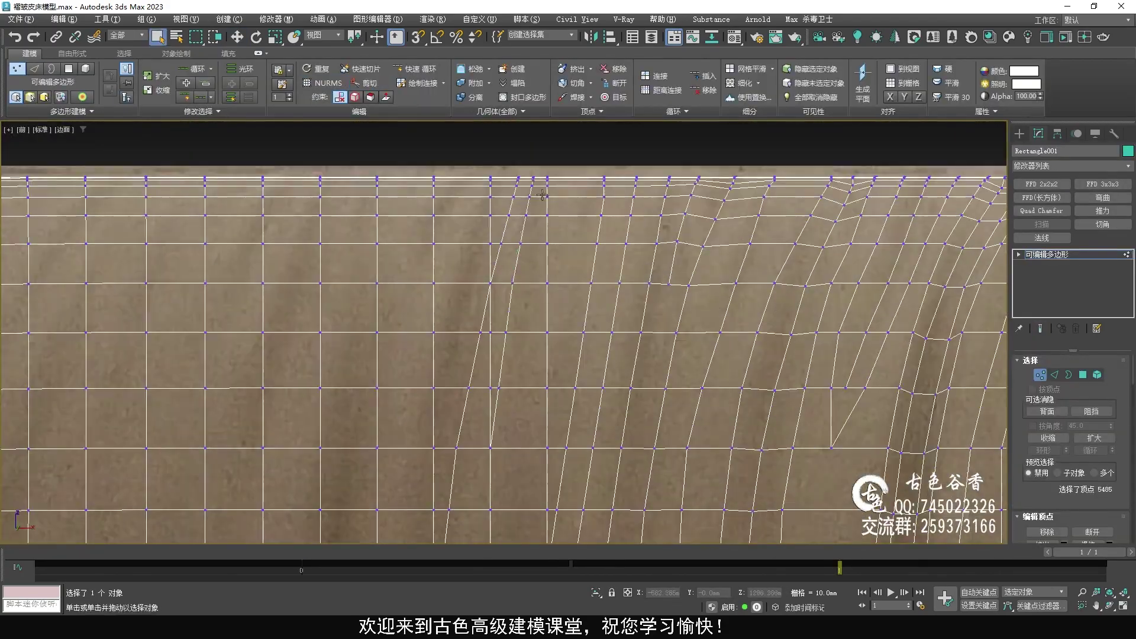
- Switch to Edge mode and zoom in on the mattress border
{"action": "key", "text": "2"}
{"action": "scroll", "coordinate": [507, 368], "scroll_direction": "up", "scroll_amount": 3}
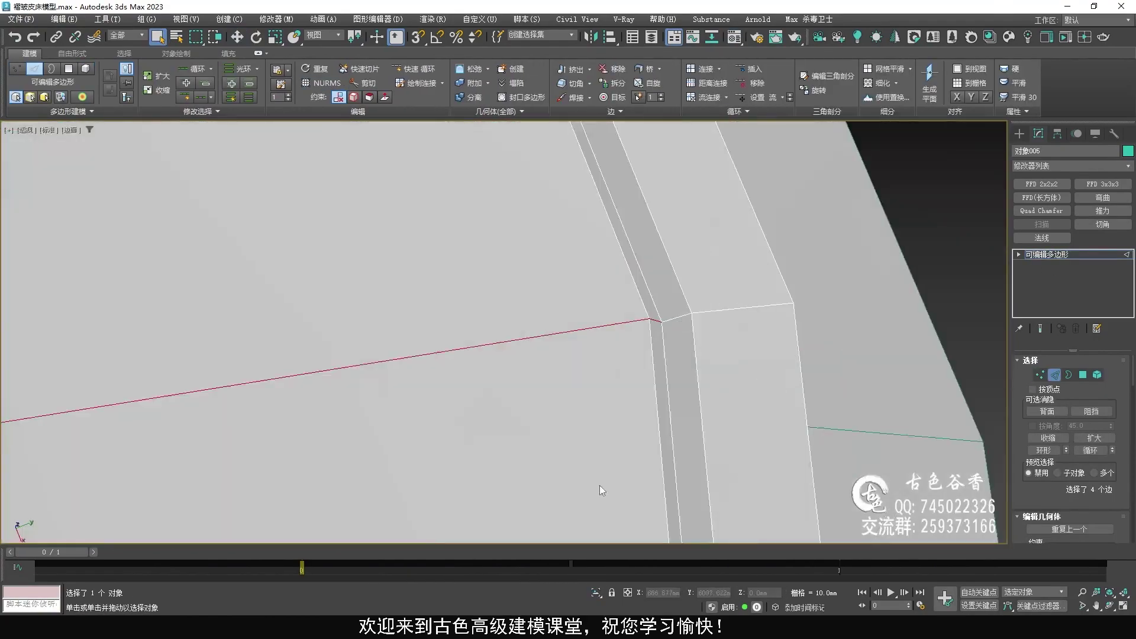
- Zoom out to view the whole mattress model
{"action": "scroll", "coordinate": [500, 367], "scroll_direction": "down", "scroll_amount": 3}
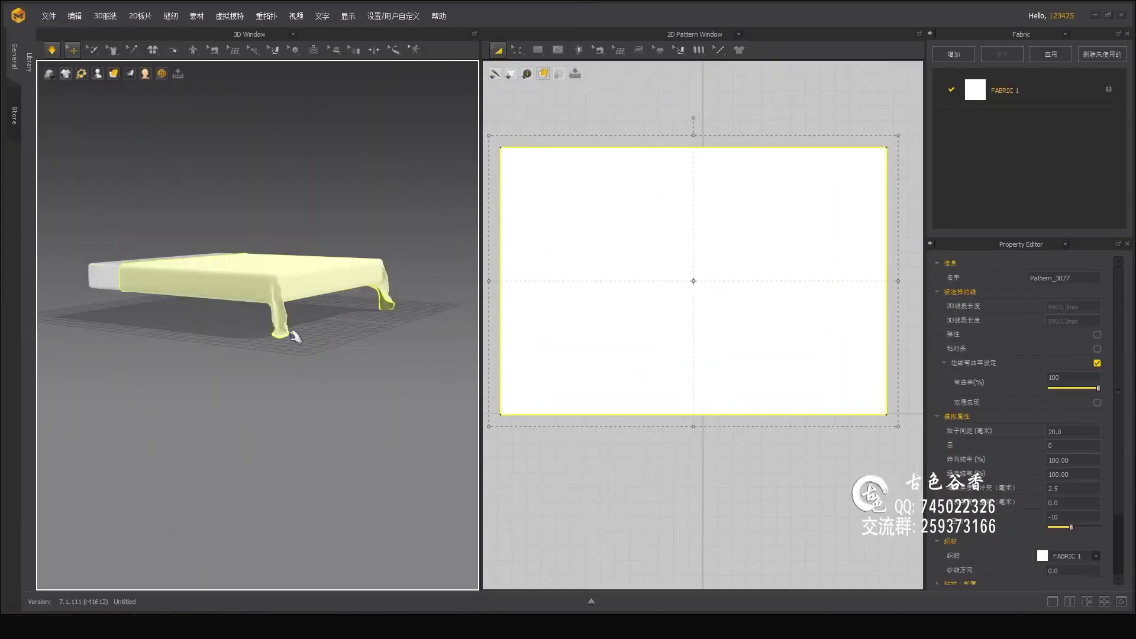
- Orbit around a mattress corner to inspect the sheet, browsing the tacking tools
{"action": "right_click_drag", "start_coordinate": [294, 337], "coordinate": [281, 265]}
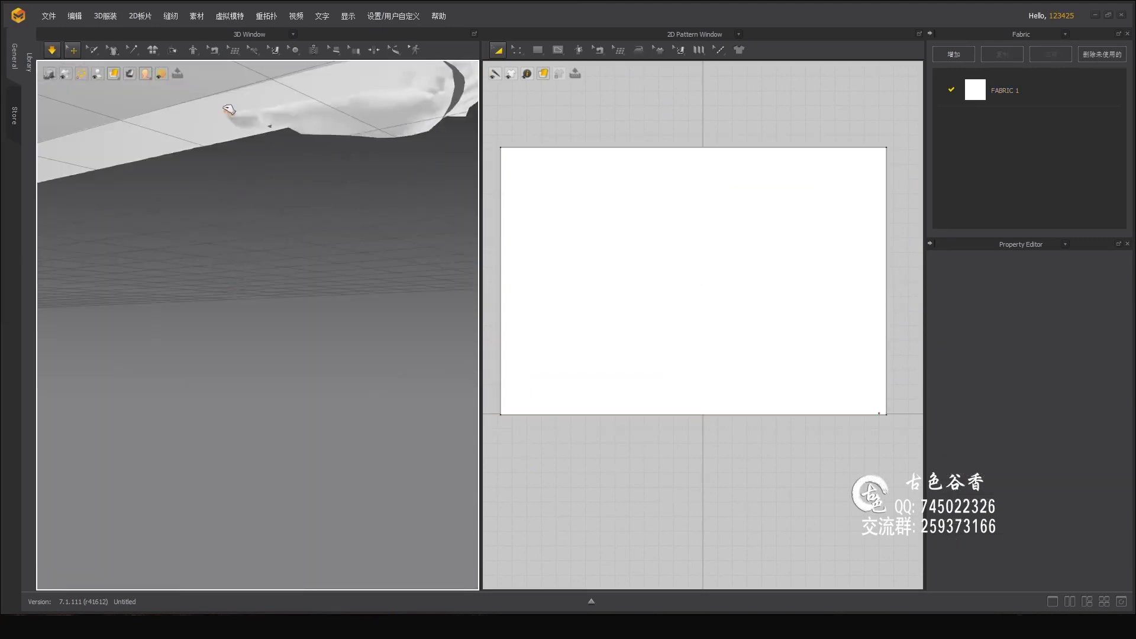
{"action": "left_click", "coordinate": [251, 51]}
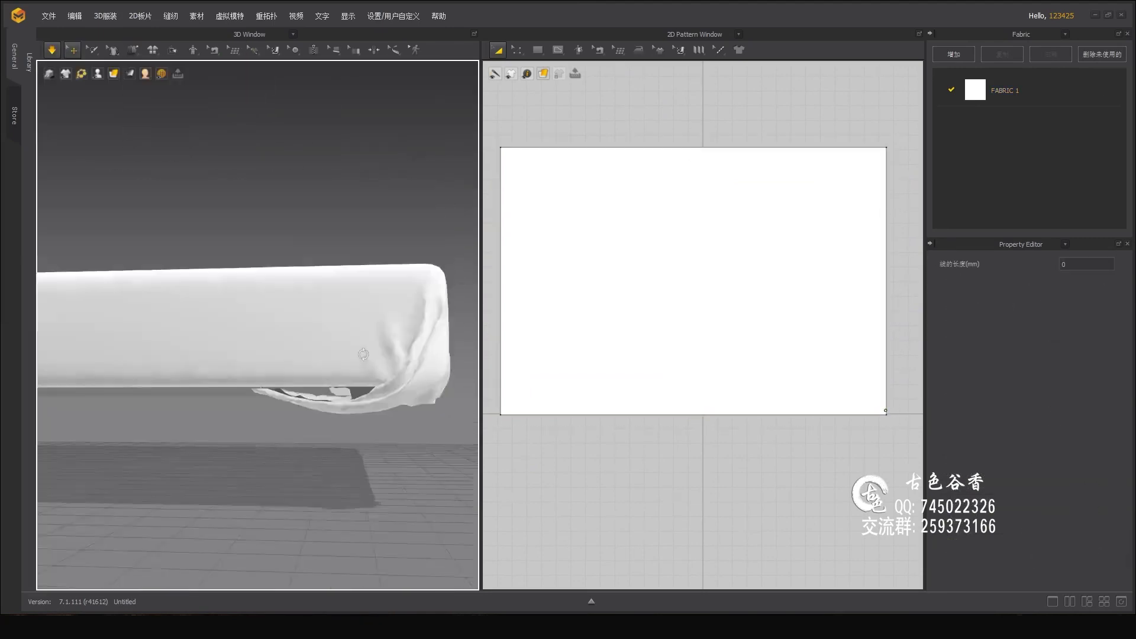
{"action": "right_click_drag", "start_coordinate": [364, 354], "coordinate": [231, 57]}
{"action": "mouse_move", "coordinate": [262, 243]}
{"action": "right_mouse_down"}
{"action": "mouse_move", "coordinate": [284, 177]}
{"action": "mouse_move", "coordinate": [310, 311]}
{"action": "right_mouse_up"}
{"action": "left_click", "coordinate": [134, 50]}
{"action": "right_click_drag", "start_coordinate": [229, 305], "coordinate": [142, 53]}
- Switch to brush-selecting cloth, view the sheet from above, and start simulating
{"action": "key", "text": "q"}
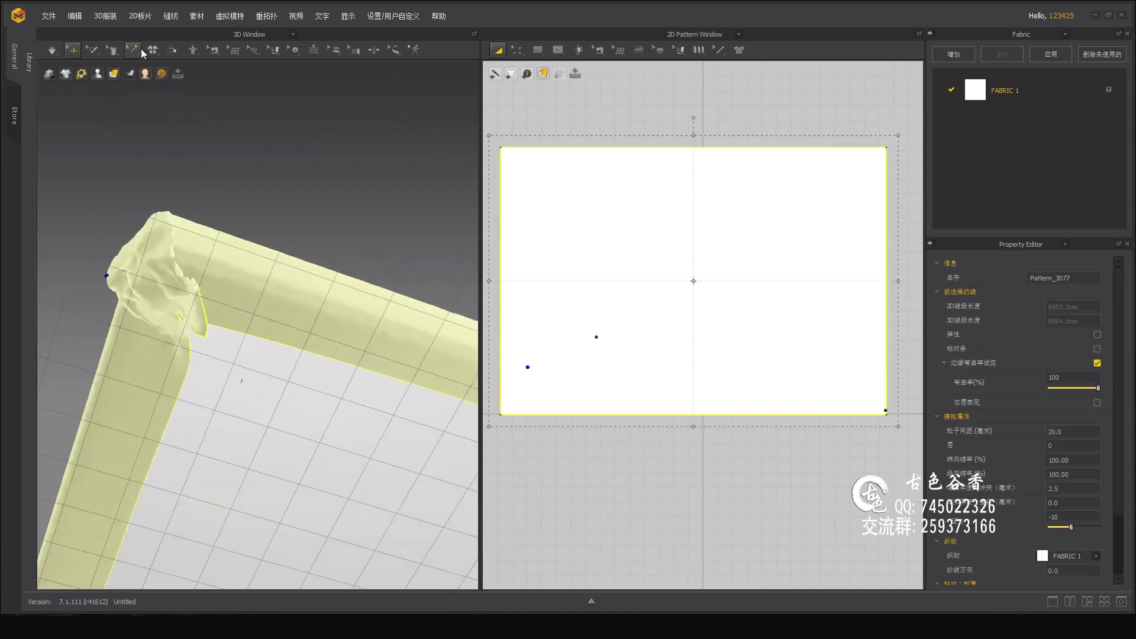
{"action": "left_click", "coordinate": [113, 80]}
{"action": "mouse_move", "coordinate": [284, 472]}
{"action": "right_mouse_down"}
{"action": "mouse_move", "coordinate": [337, 393]}
{"action": "mouse_move", "coordinate": [373, 264]}
{"action": "right_mouse_up"}
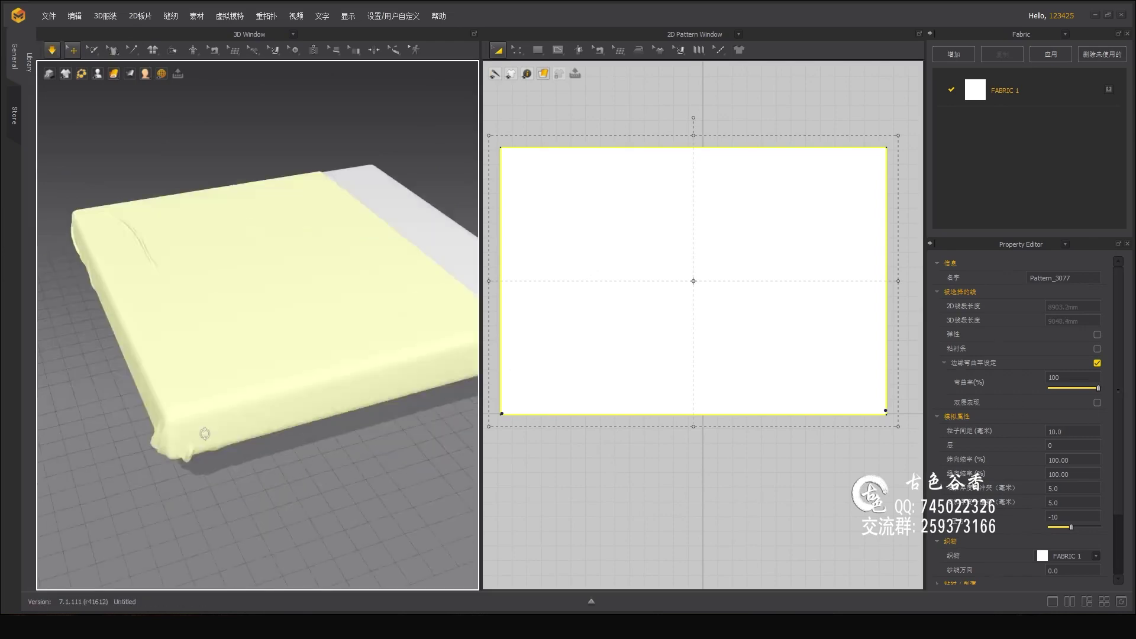
{"action": "right_click_drag", "start_coordinate": [164, 376], "coordinate": [1046, 517]}
{"action": "key", "text": "space"}
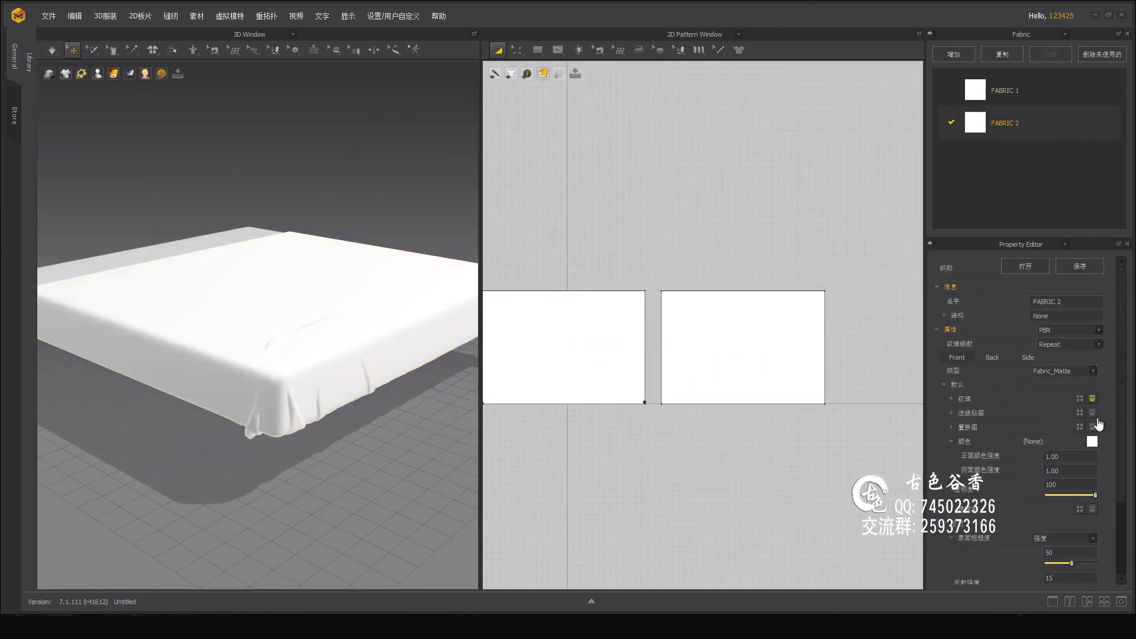
- Create a second fabric and make it pink
{"action": "left_click", "coordinate": [1092, 441]}
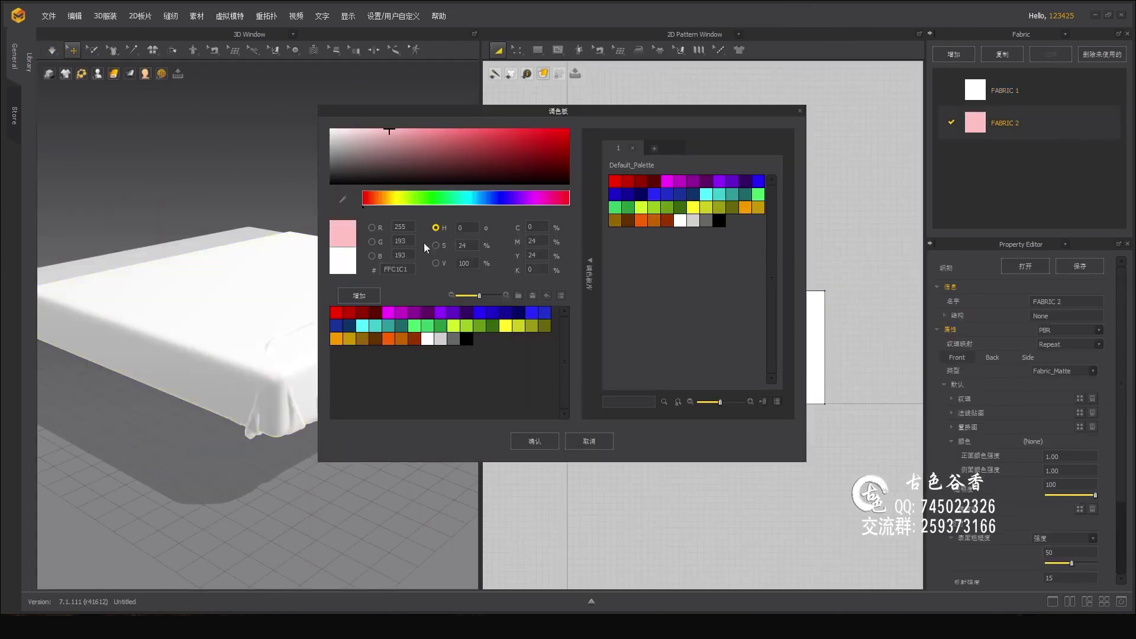
{"action": "left_click", "coordinate": [535, 436]}
{"action": "scroll", "coordinate": [1009, 519], "scroll_direction": "down", "scroll_amount": 3}
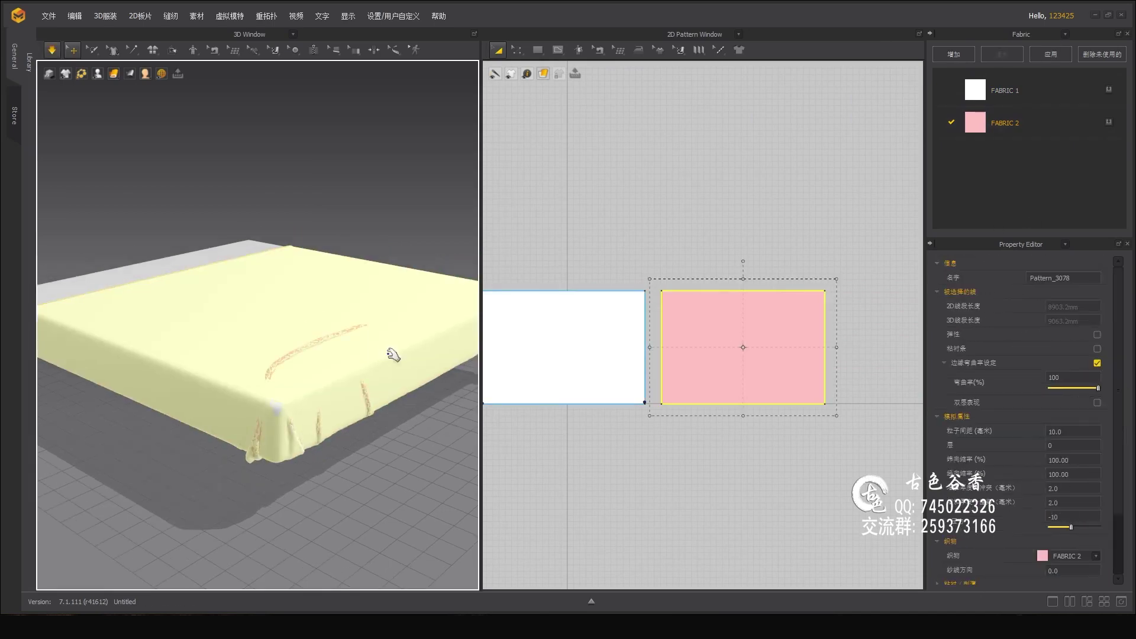
- Stop the simulation and reset the pink sheet to a flat 3D arrangement
{"action": "key", "text": "space"}
{"action": "left_click", "coordinate": [393, 355]}
{"action": "scroll", "coordinate": [300, 325], "scroll_direction": "up", "scroll_amount": 3}
{"action": "right_click", "coordinate": [691, 358]}
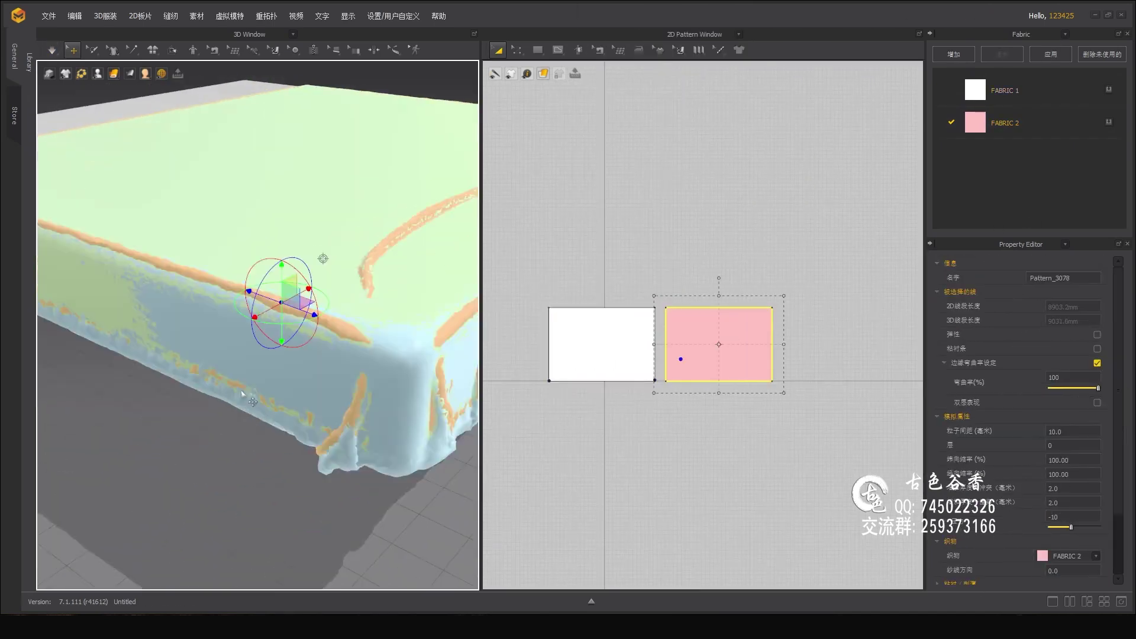
{"action": "right_click", "coordinate": [343, 213]}
{"action": "left_click", "coordinate": [385, 211]}
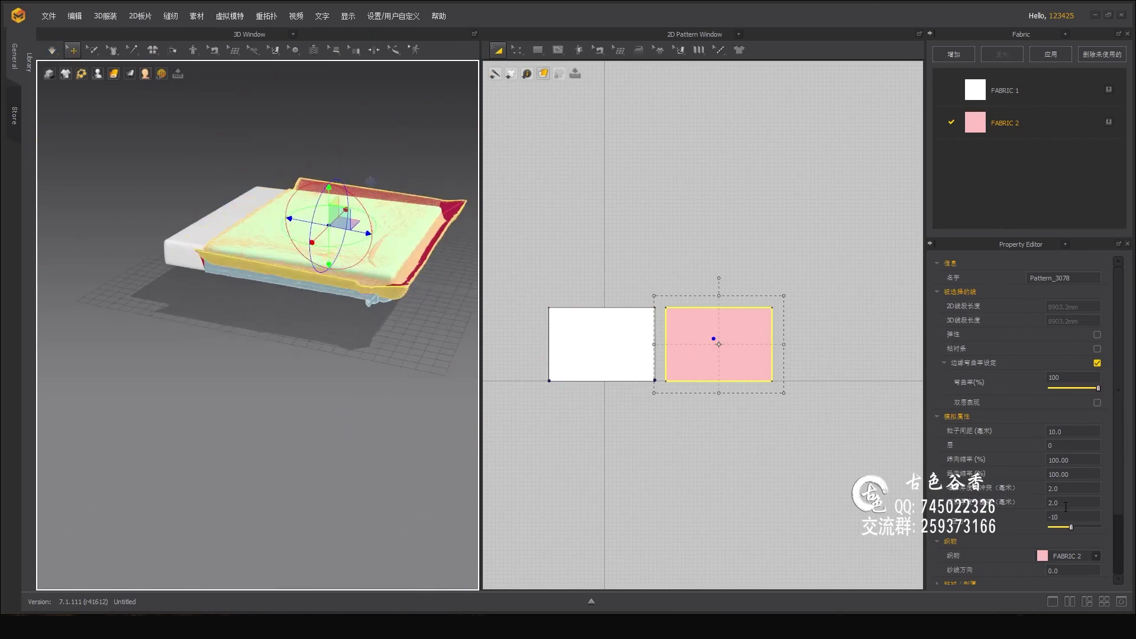
{"action": "right_click_drag", "start_coordinate": [277, 353], "coordinate": [365, 418]}
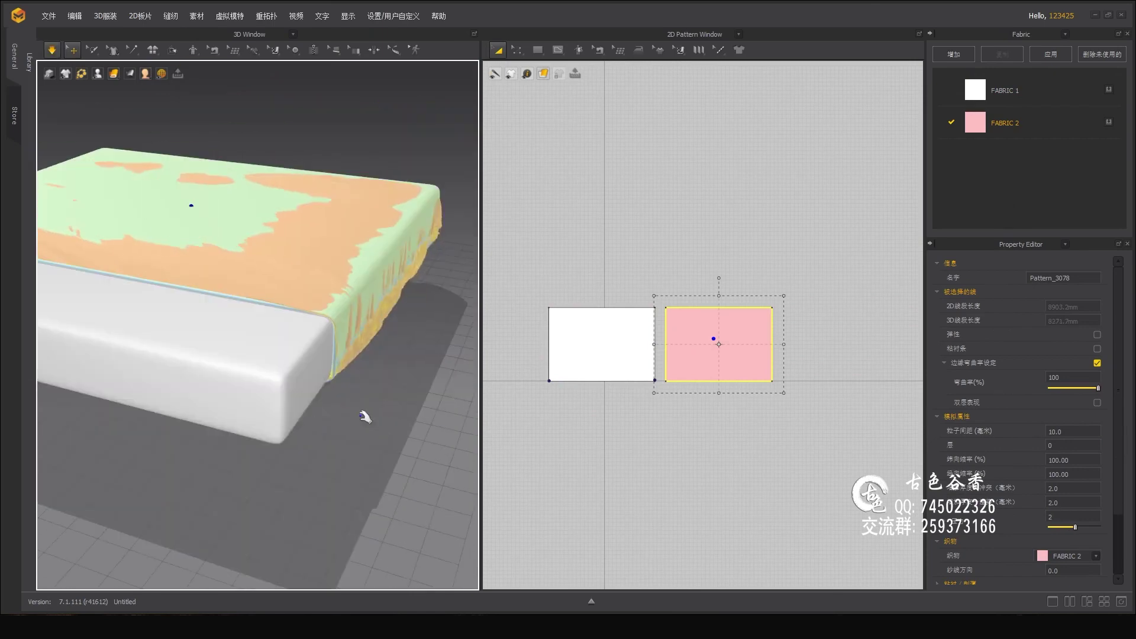
- Select sheet pattern Pattern_3077 and simulate it settling over the bed
{"action": "left_click", "coordinate": [601, 343]}
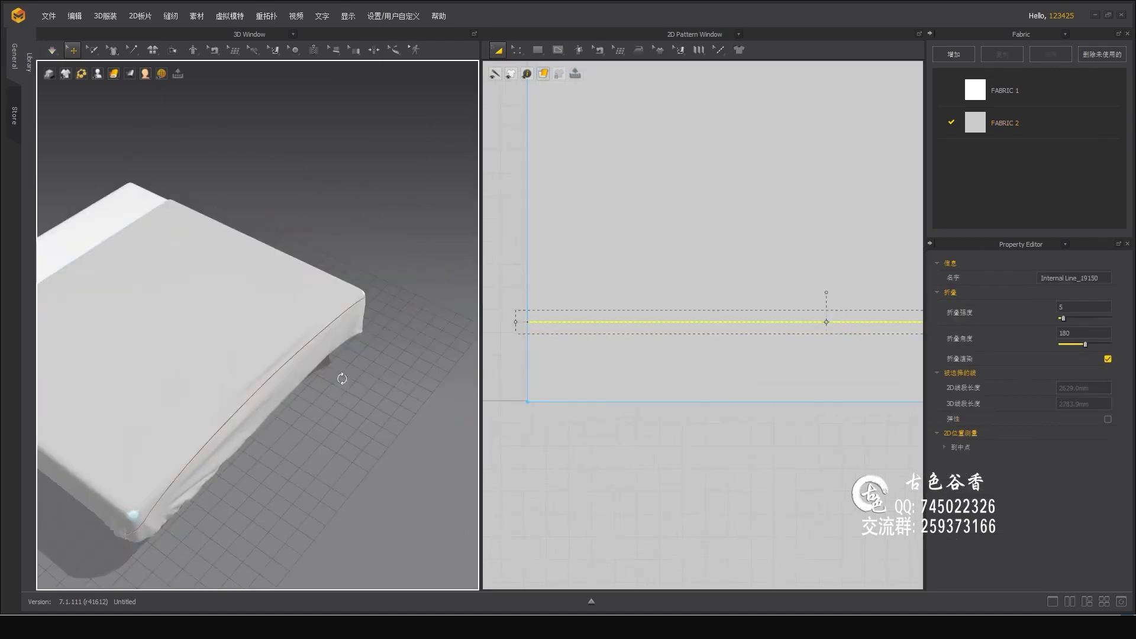
{"action": "right_click", "coordinate": [580, 325]}
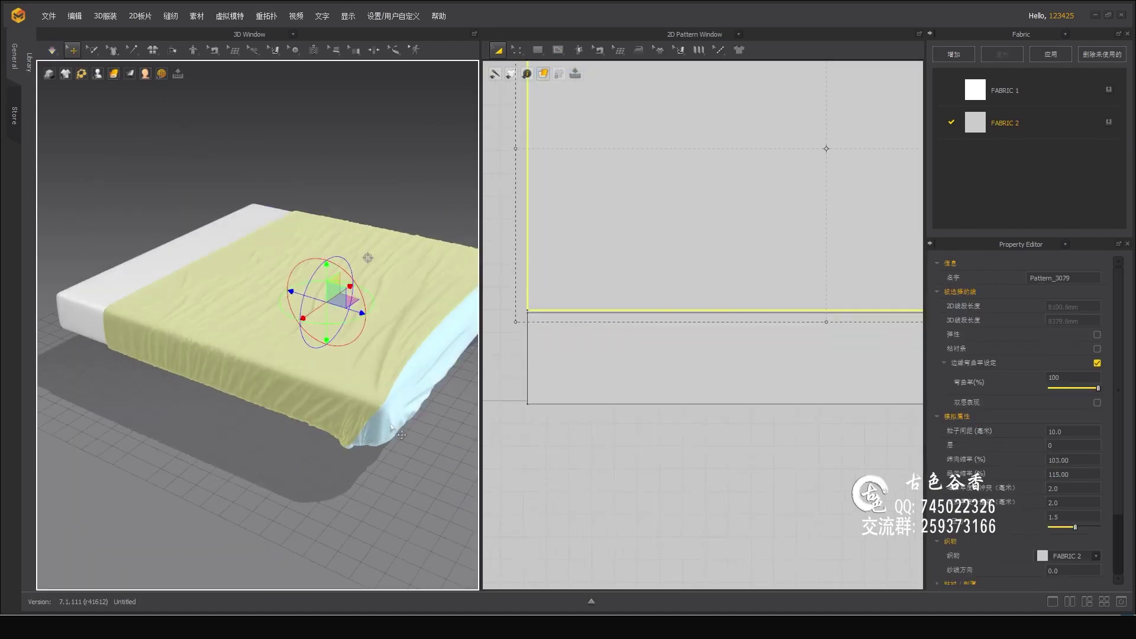
{"action": "key", "text": "space"}
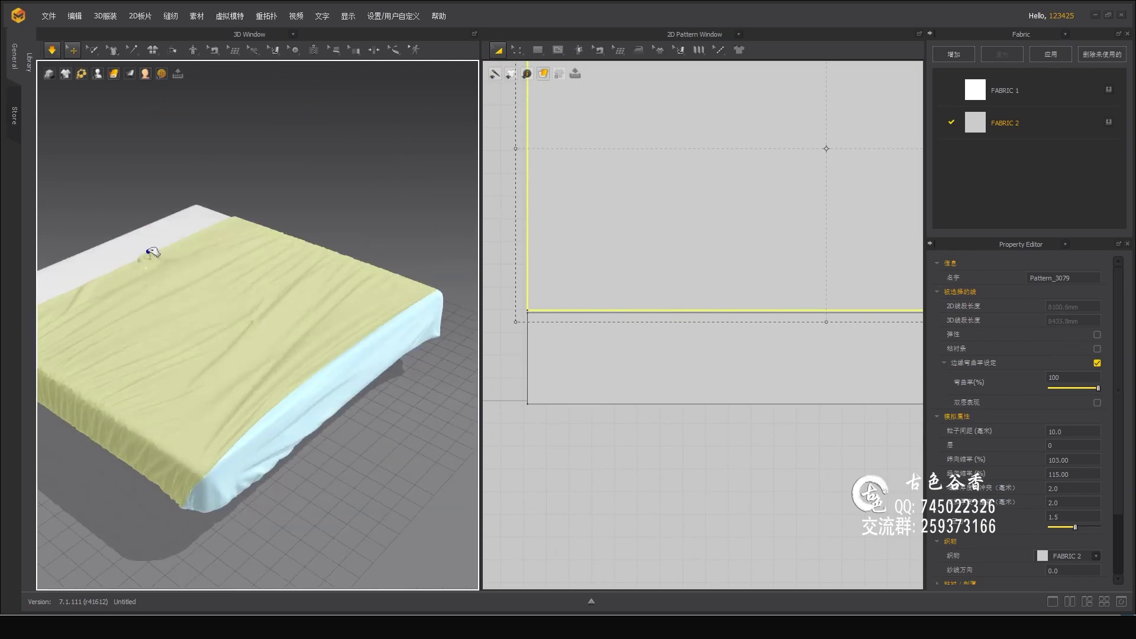
{"action": "scroll", "coordinate": [166, 274], "scroll_direction": "up", "scroll_amount": 2}
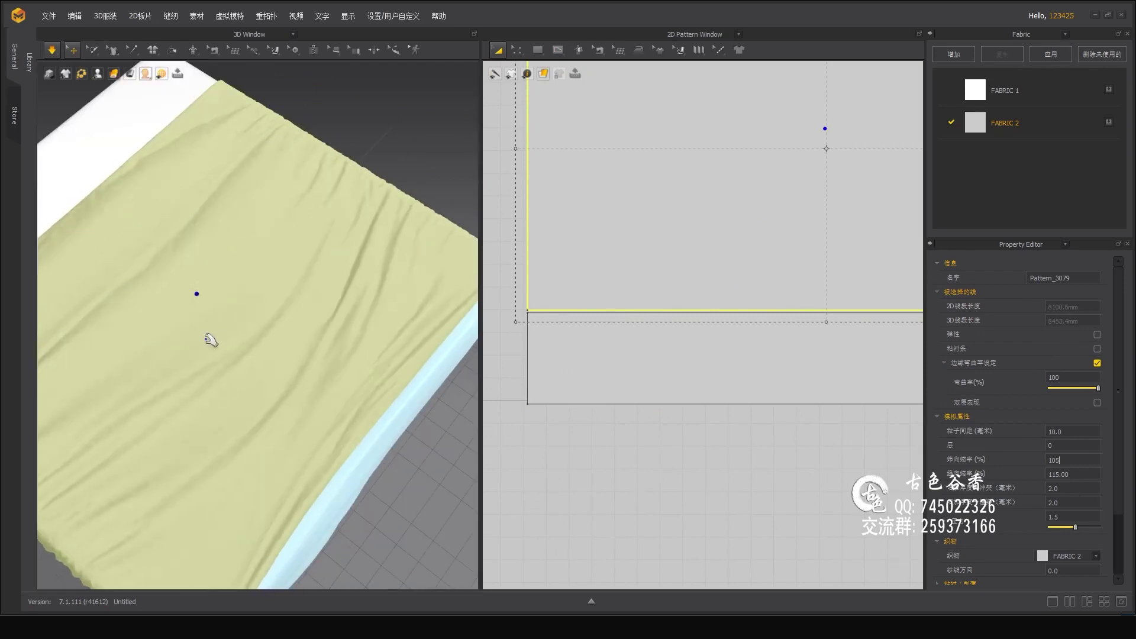
{"action": "scroll", "coordinate": [211, 340], "scroll_direction": "down", "scroll_amount": 3}
{"action": "mouse_move", "coordinate": [477, 363]}
{"action": "right_mouse_down"}
{"action": "mouse_move", "coordinate": [272, 284]}
{"action": "mouse_move", "coordinate": [224, 185]}
{"action": "mouse_move", "coordinate": [380, 357]}
{"action": "right_mouse_up"}
- Lower the top panel's simulation value to 1 and orbit to check the drape
{"action": "double_click", "coordinate": [1065, 516]}
{"action": "type", "text": "1"}
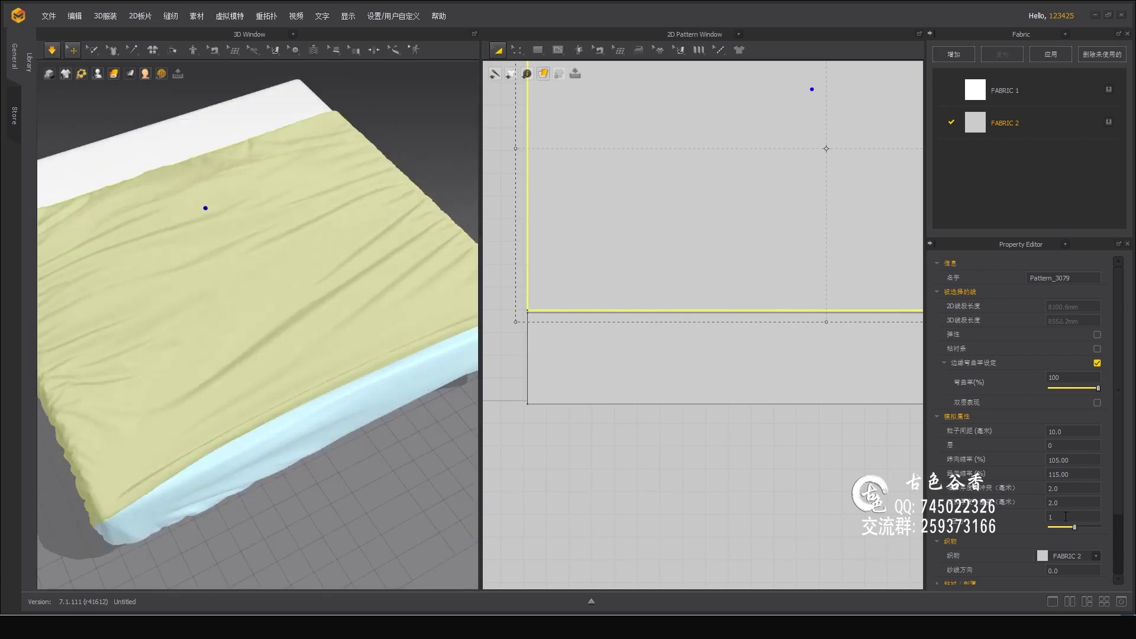
{"action": "right_click_drag", "start_coordinate": [317, 494], "coordinate": [178, 212]}
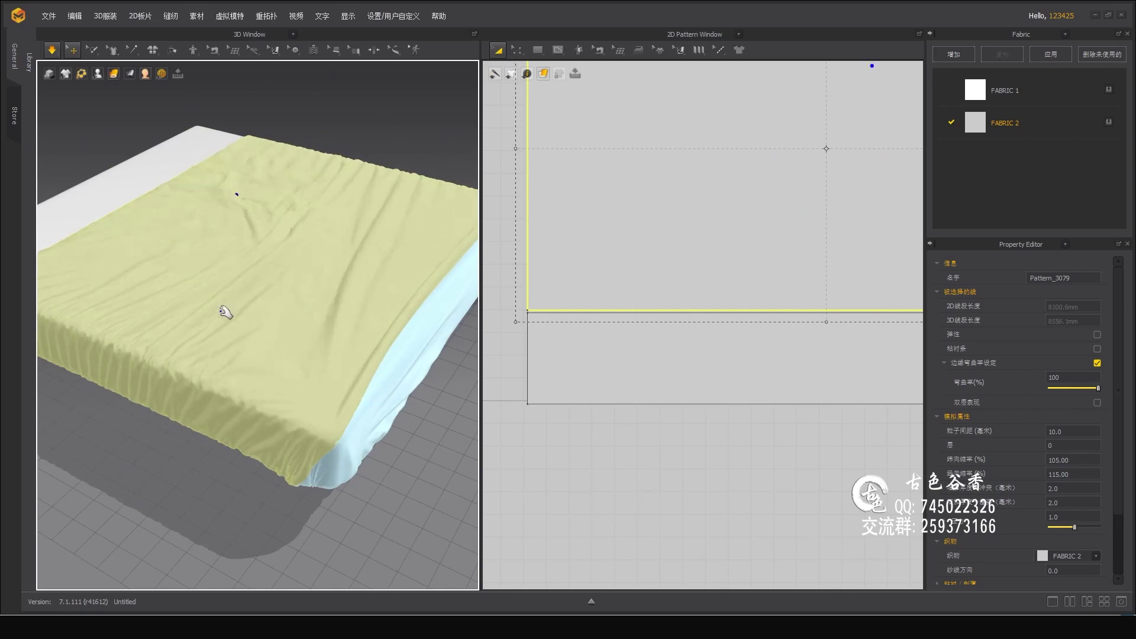
{"action": "mouse_move", "coordinate": [225, 313]}
{"action": "right_mouse_down"}
{"action": "mouse_move", "coordinate": [327, 257]}
{"action": "mouse_move", "coordinate": [357, 173]}
{"action": "mouse_move", "coordinate": [331, 196]}
{"action": "right_mouse_up"}
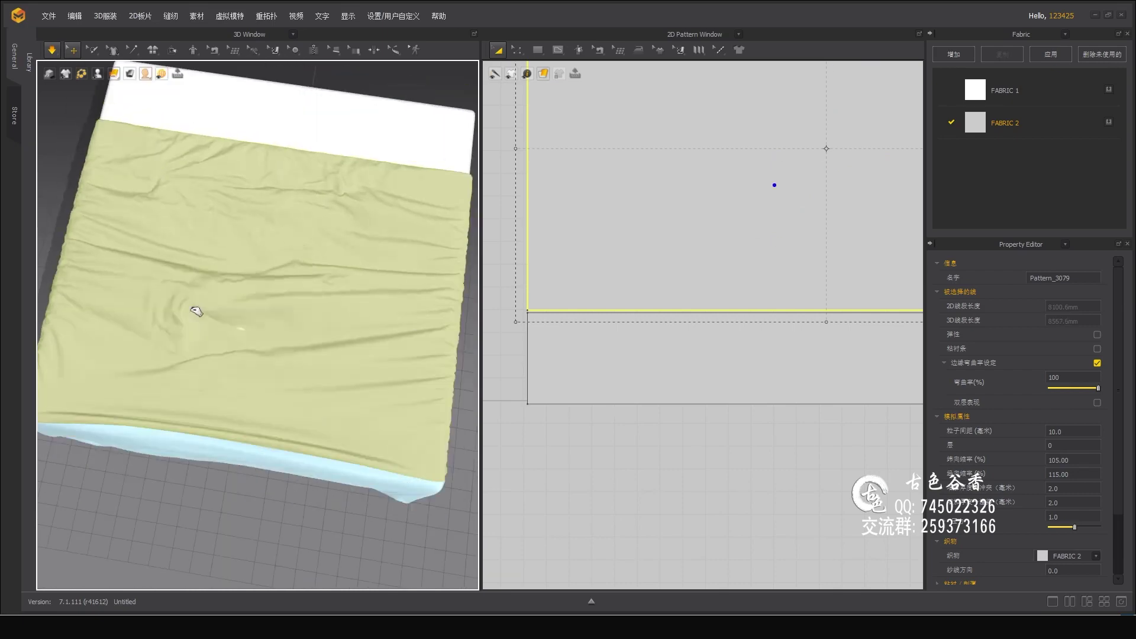
{"action": "right_click_drag", "start_coordinate": [197, 311], "coordinate": [282, 183]}
{"action": "mouse_move", "coordinate": [370, 357]}
{"action": "right_mouse_down"}
{"action": "mouse_move", "coordinate": [294, 299]}
{"action": "mouse_move", "coordinate": [284, 203]}
{"action": "right_mouse_up"}
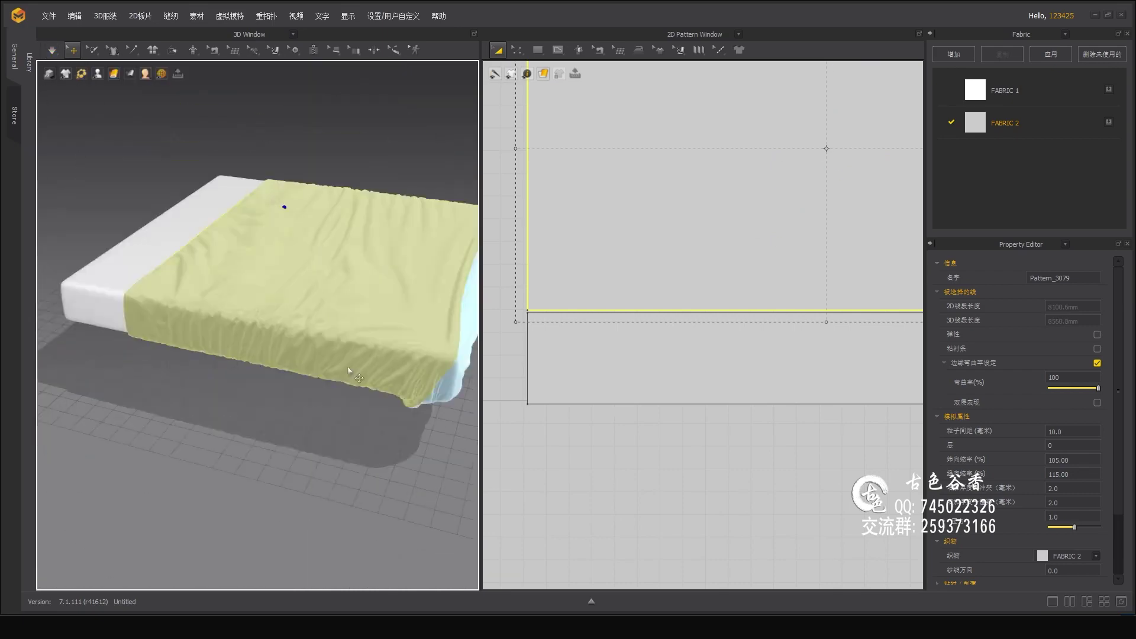
- Edit the side panel's shrinkage value, then review the bed and pick the top panel
{"action": "left_click", "coordinate": [297, 331]}
{"action": "double_click", "coordinate": [1079, 458]}
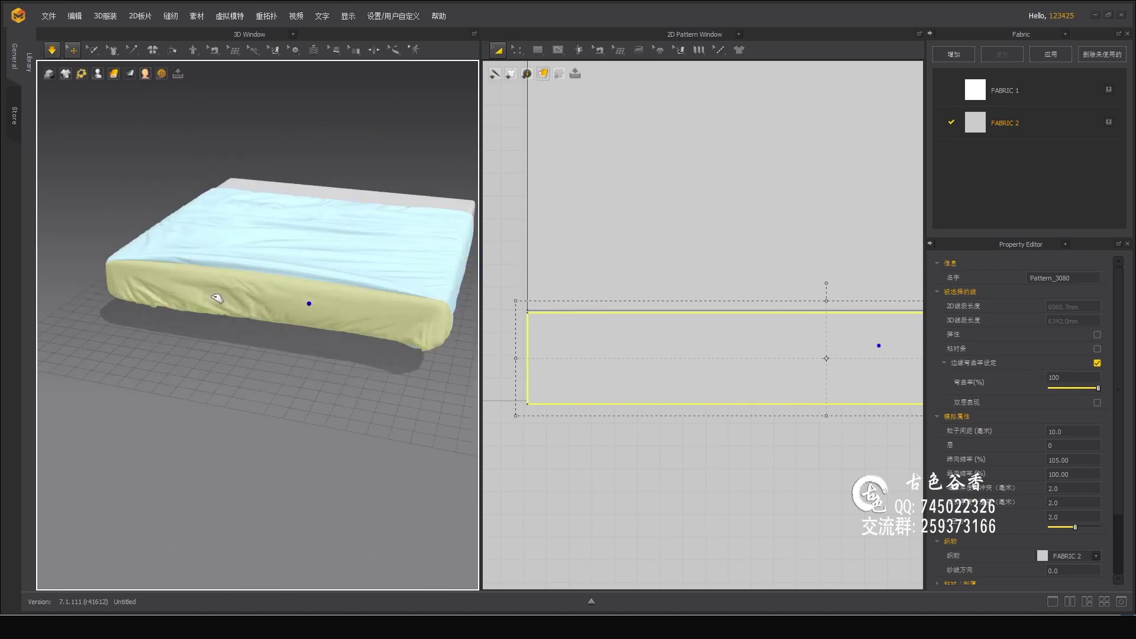
{"action": "right_click_drag", "start_coordinate": [339, 459], "coordinate": [256, 424]}
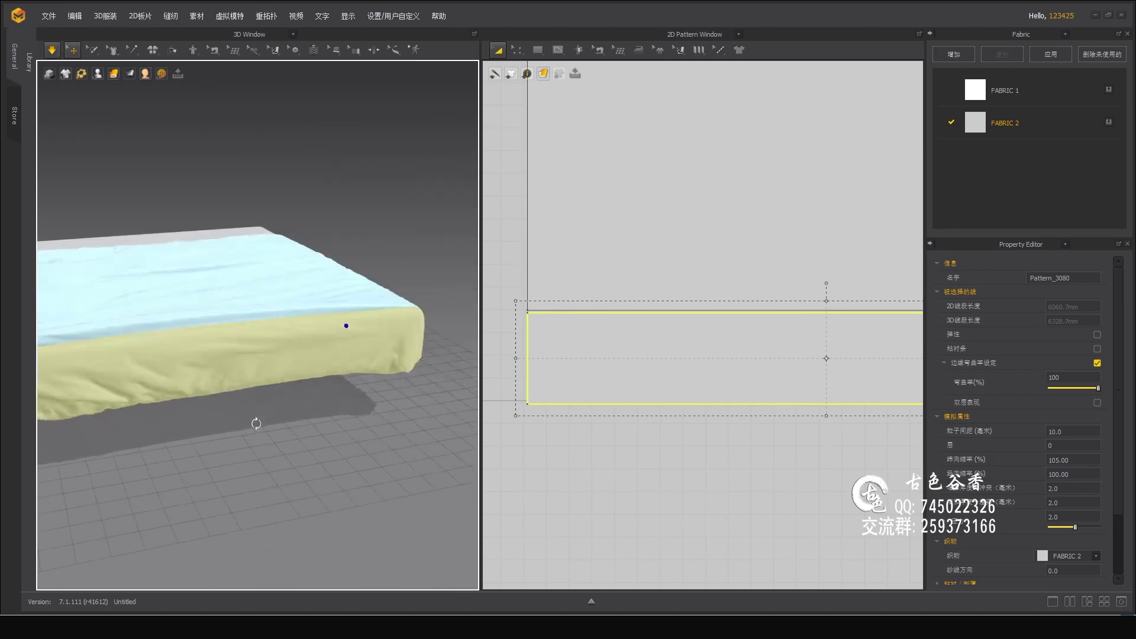
{"action": "scroll", "coordinate": [309, 316], "scroll_direction": "up", "scroll_amount": 3}
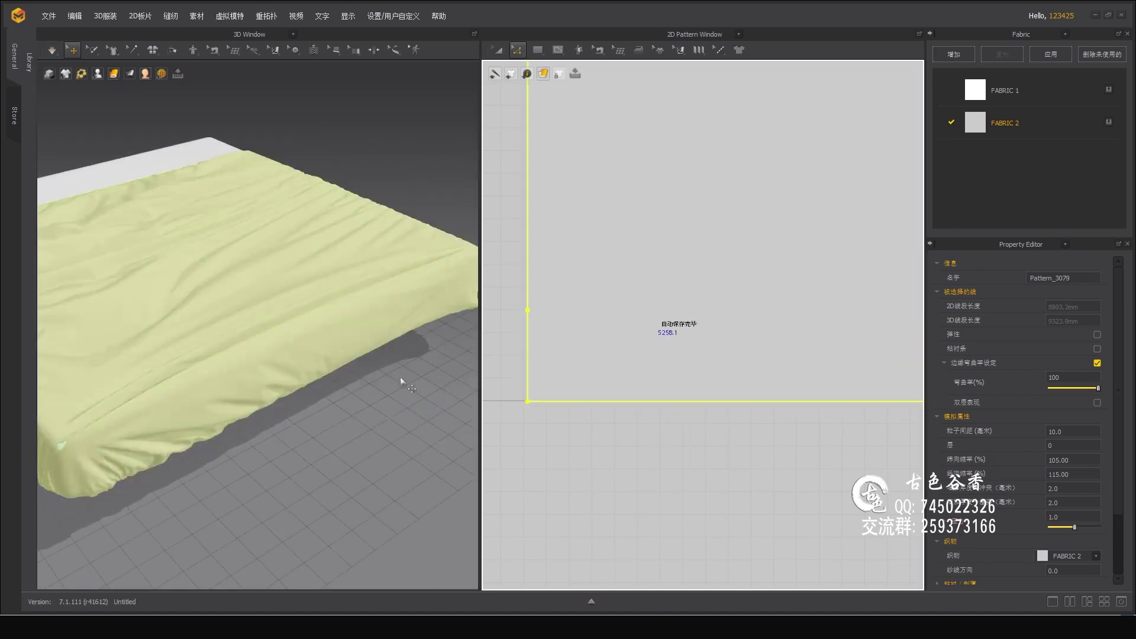
{"action": "mouse_move", "coordinate": [401, 378]}
{"action": "right_mouse_down"}
{"action": "mouse_move", "coordinate": [385, 406]}
{"action": "mouse_move", "coordinate": [469, 147]}
{"action": "right_mouse_up"}
{"action": "left_click", "coordinate": [385, 222]}
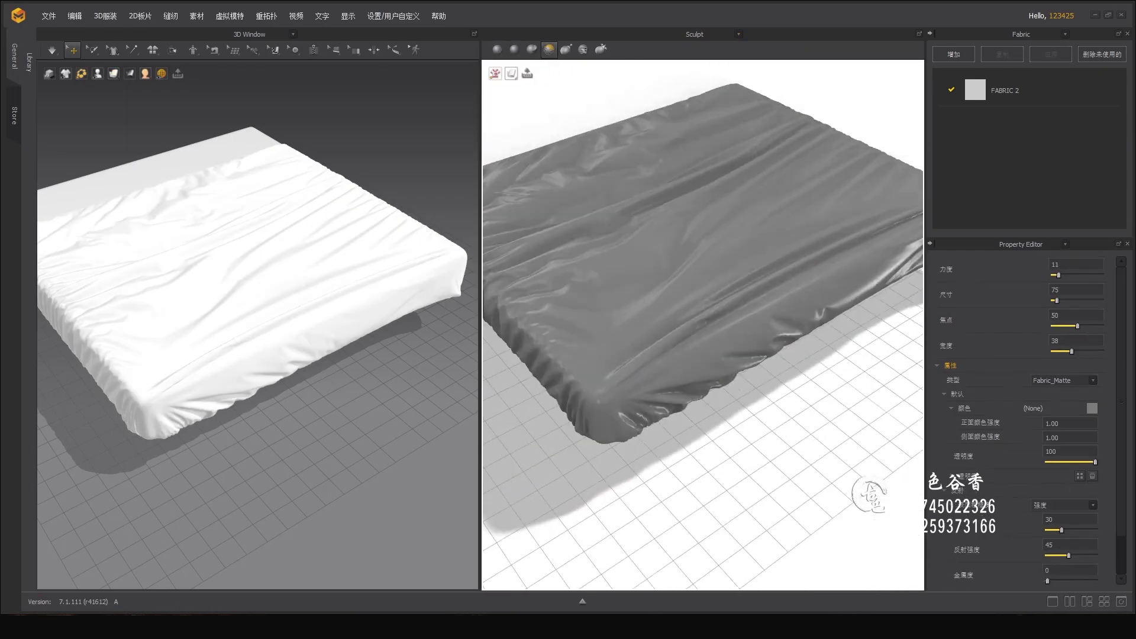
- Orbit the sculpt and 3D views to review the draped sheet
{"action": "mouse_move", "coordinate": [807, 235]}
{"action": "right_mouse_down"}
{"action": "mouse_move", "coordinate": [751, 327]}
{"action": "mouse_move", "coordinate": [660, 228]}
{"action": "right_mouse_up"}
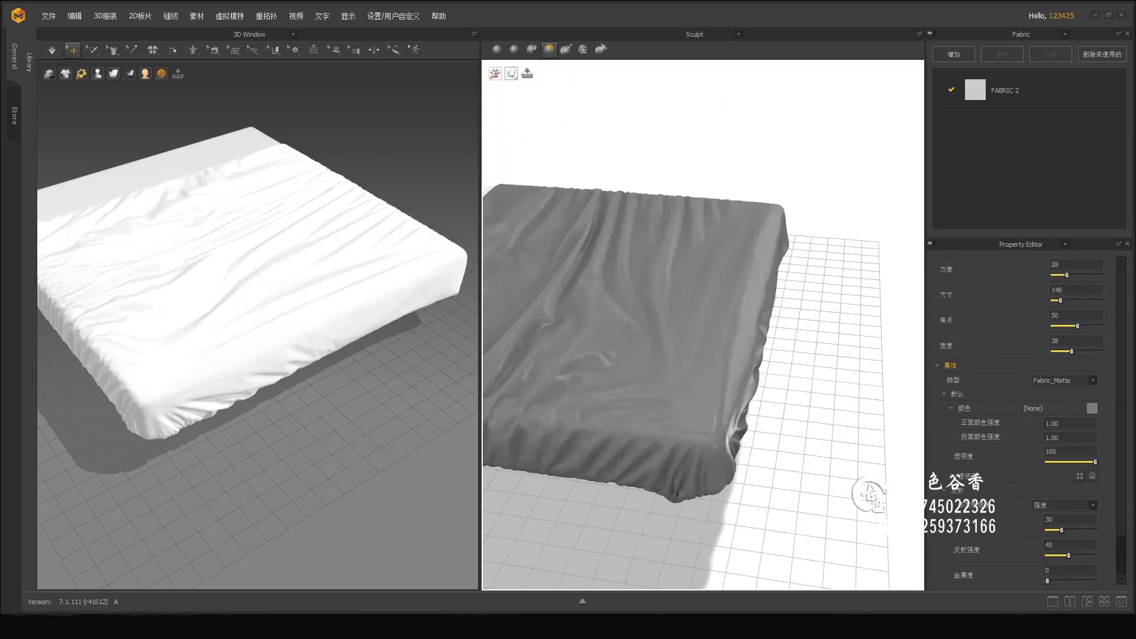
{"action": "right_click_drag", "start_coordinate": [332, 414], "coordinate": [368, 457]}
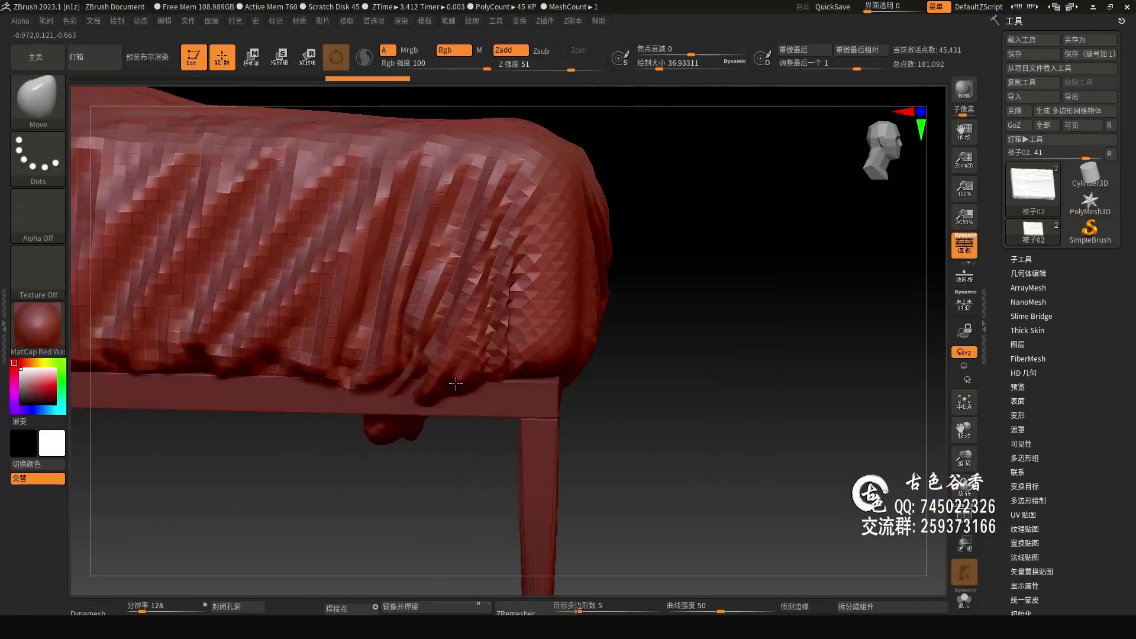
- Orbit to look under the appended bed frame beneath the sheet
{"action": "right_click_drag", "start_coordinate": [455, 384], "coordinate": [387, 416]}
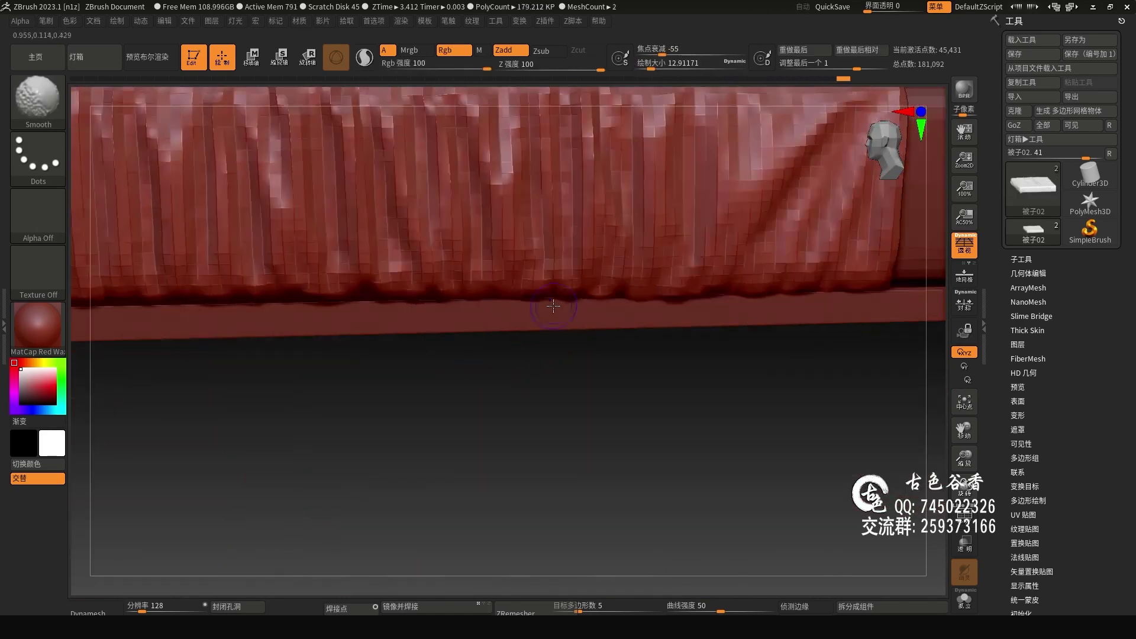
- Load the saved wrinkle brush preset and inspect the bed from leg joint to cushion top
{"action": "left_click_drag", "start_coordinate": [553, 306], "coordinate": [379, 371]}
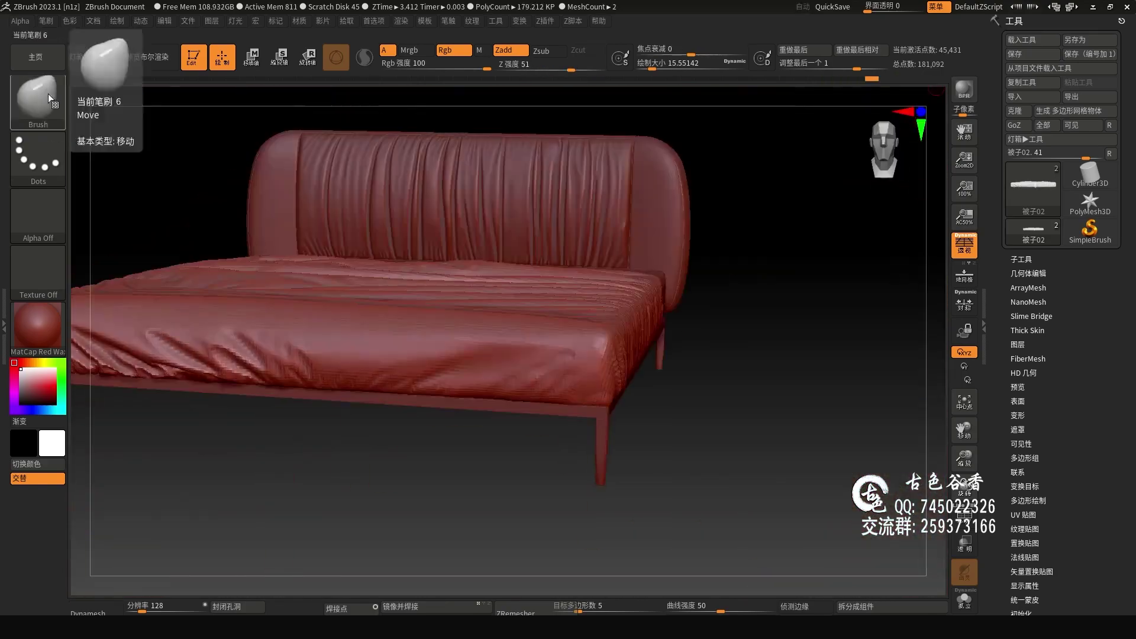
{"action": "left_click", "coordinate": [50, 98]}
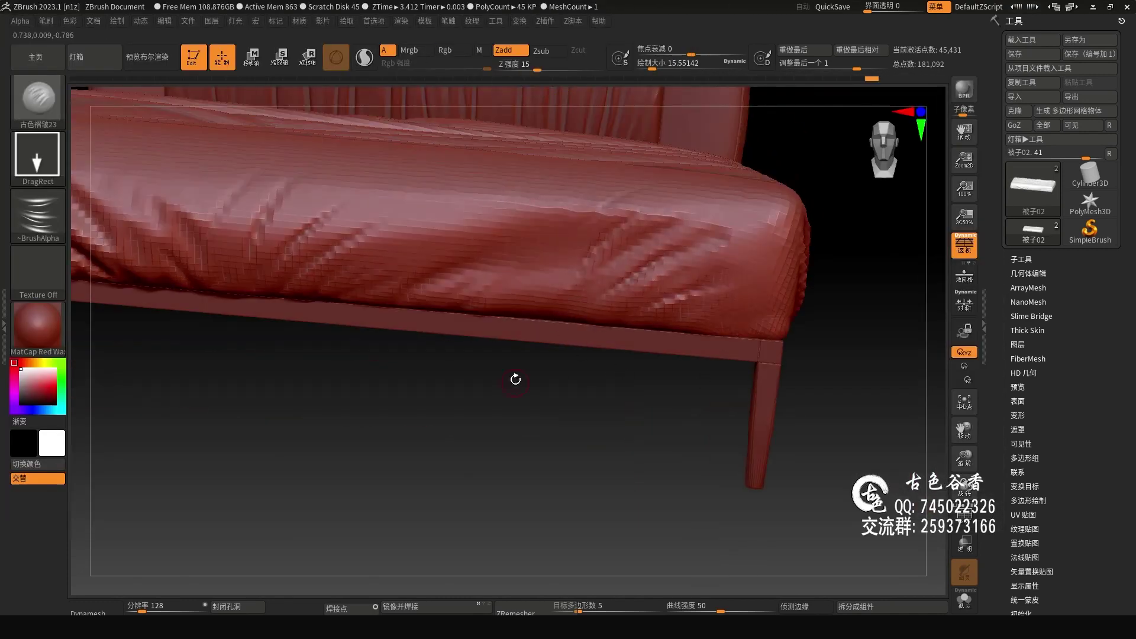
{"action": "right_click_drag", "start_coordinate": [499, 344], "coordinate": [656, 369]}
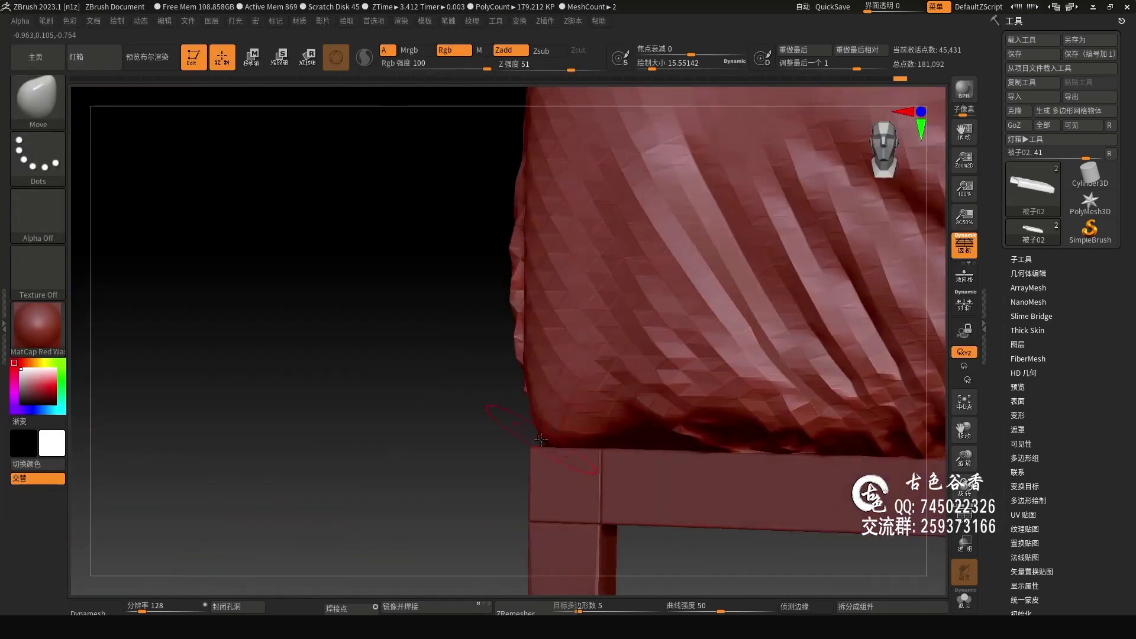
{"action": "right_click_drag", "start_coordinate": [540, 440], "coordinate": [562, 358]}
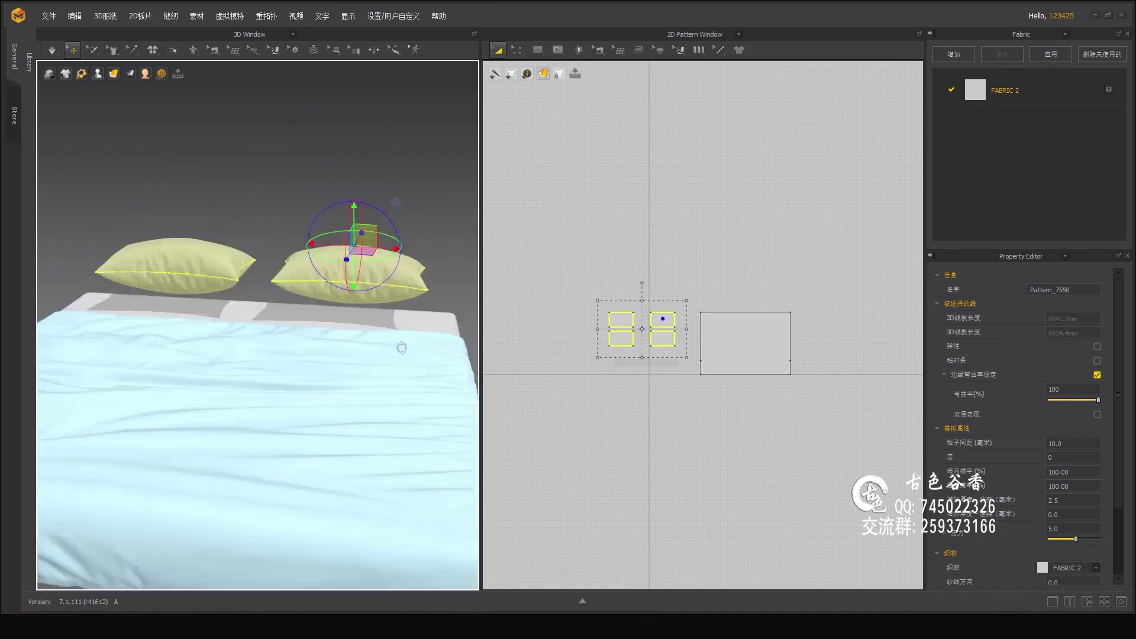
- Orbit closer to view the bed and pillows from above
{"action": "right_click_drag", "start_coordinate": [329, 355], "coordinate": [333, 370]}
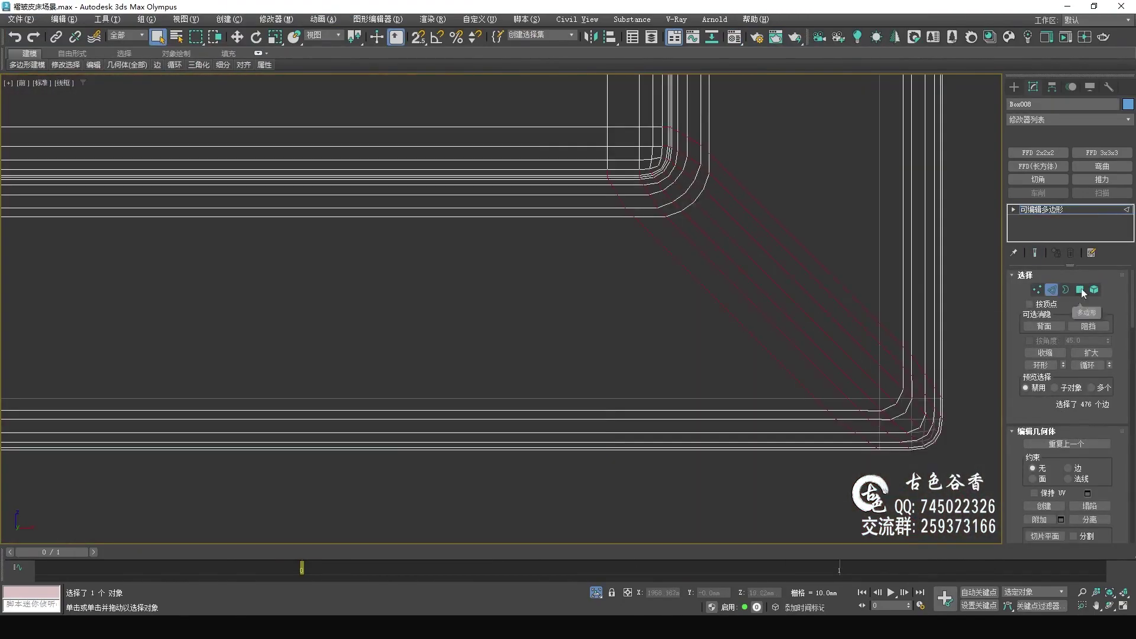
- Switch the Editable Poly box to Polygon sub-object level
{"action": "left_click", "coordinate": [1080, 290]}
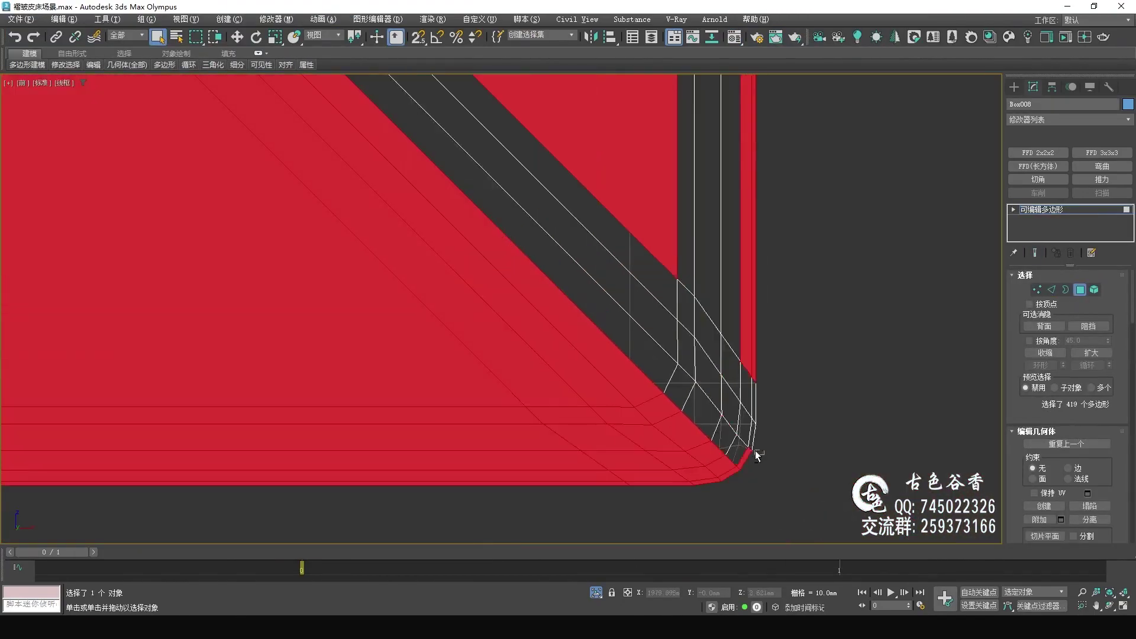